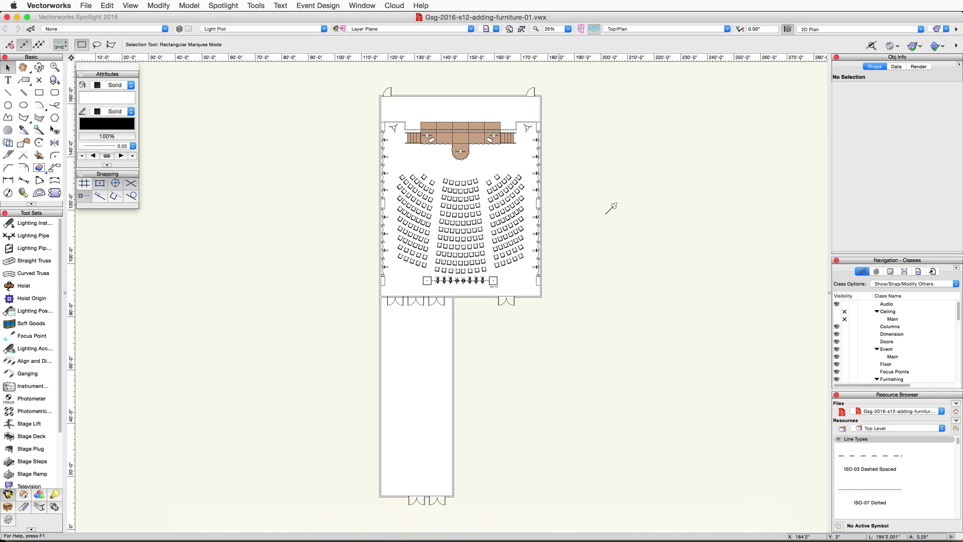
# Add a new design layer called 'Foyer' from the Design Layers list.
pyautogui.click(877, 271)
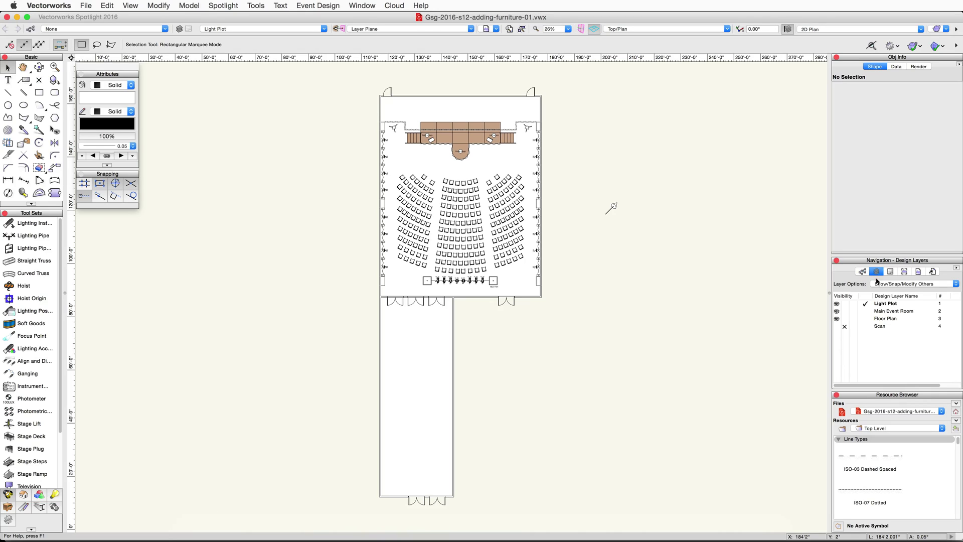
pyautogui.rightClick(884, 337)
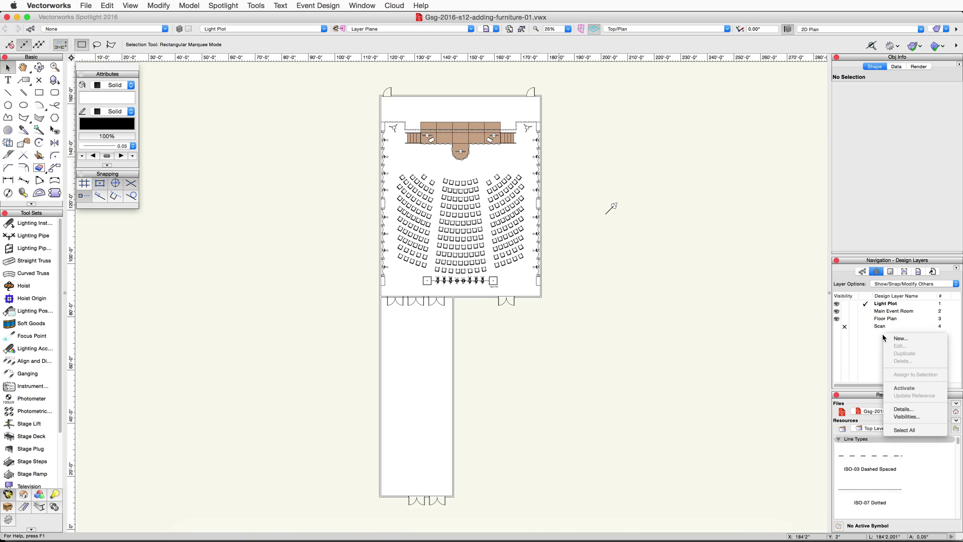
pyautogui.click(920, 340)
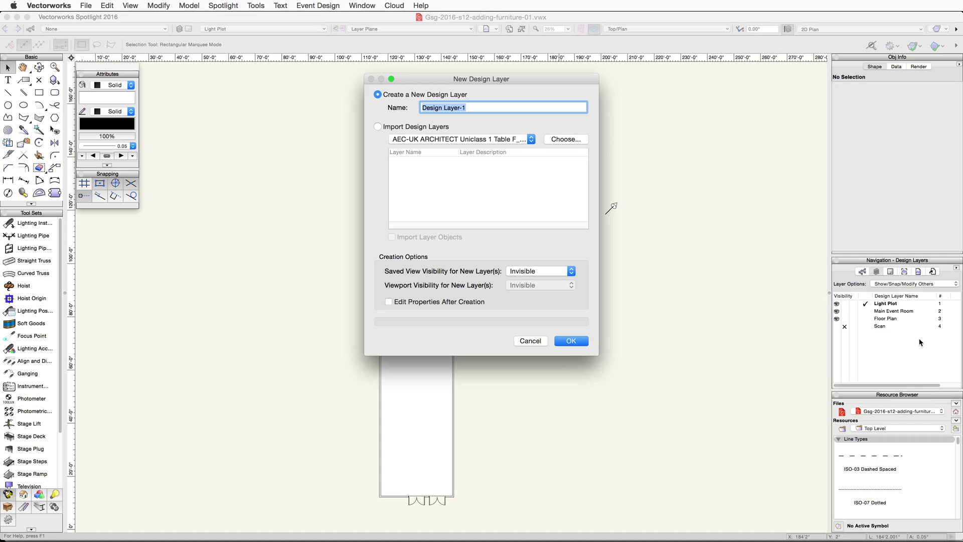
pyautogui.write('Foyer')
pyautogui.click(577, 342)
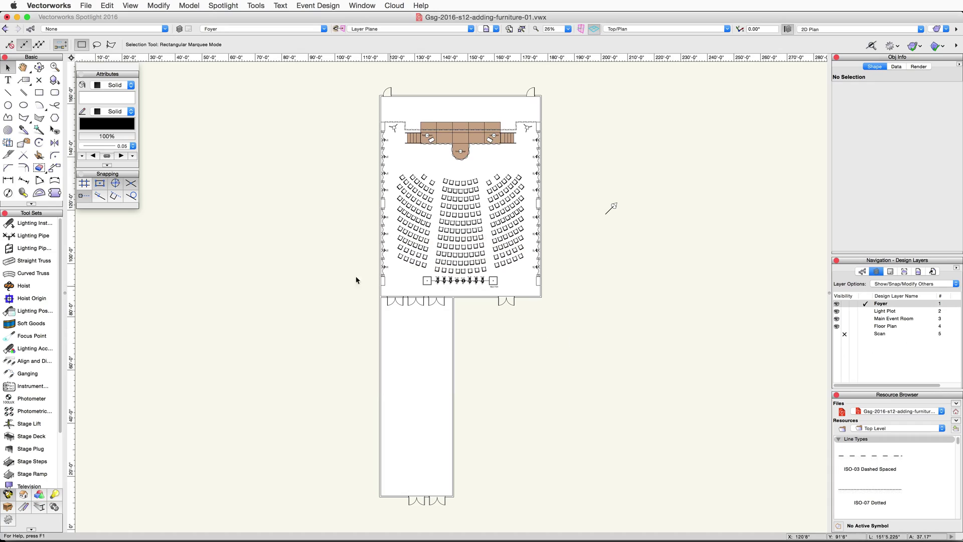
# Draw a rectangle left of the hall outlining the seating area.
pyautogui.click(39, 93)
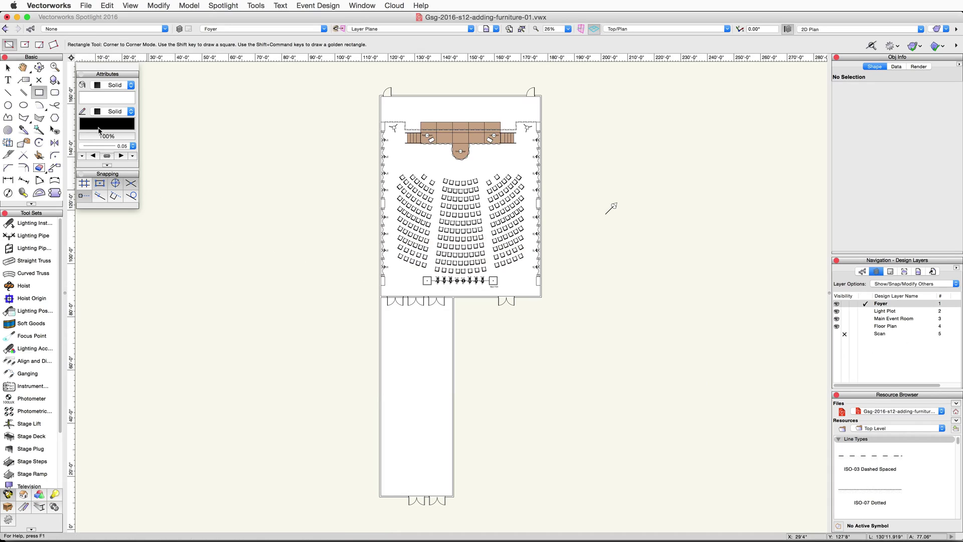
pyautogui.click(235, 192)
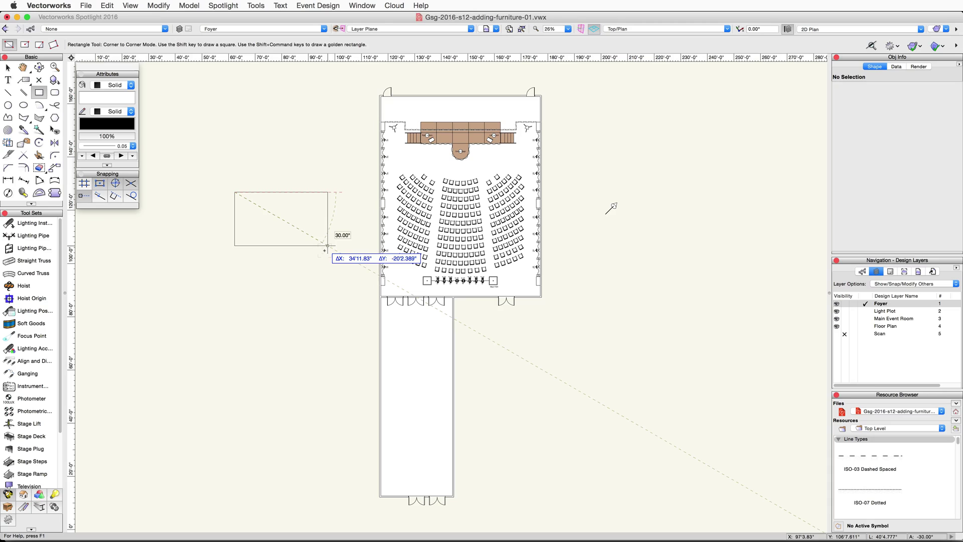
pyautogui.click(327, 246)
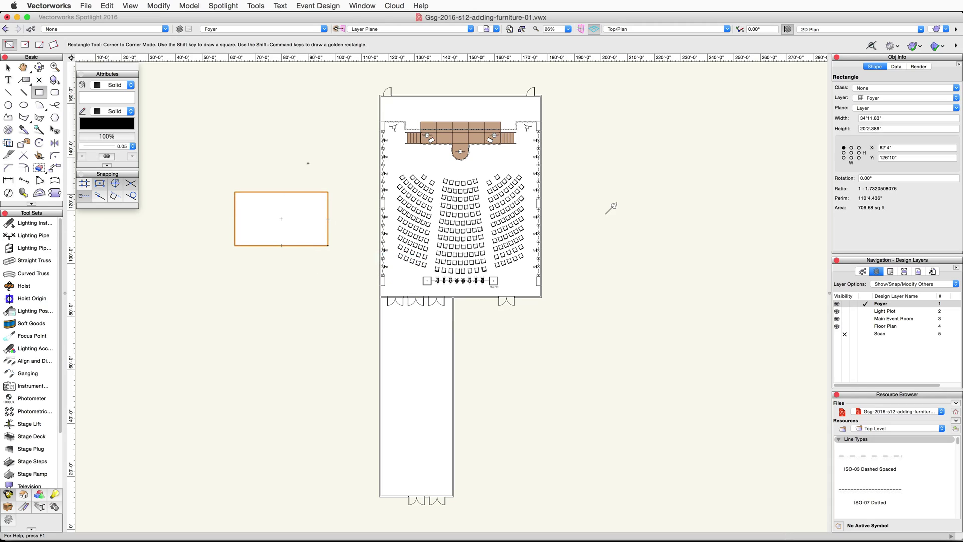
# Create event seating from the rectangle using the Table 5'x2.5' and Chairs-2 symbol.
pyautogui.click(318, 6)
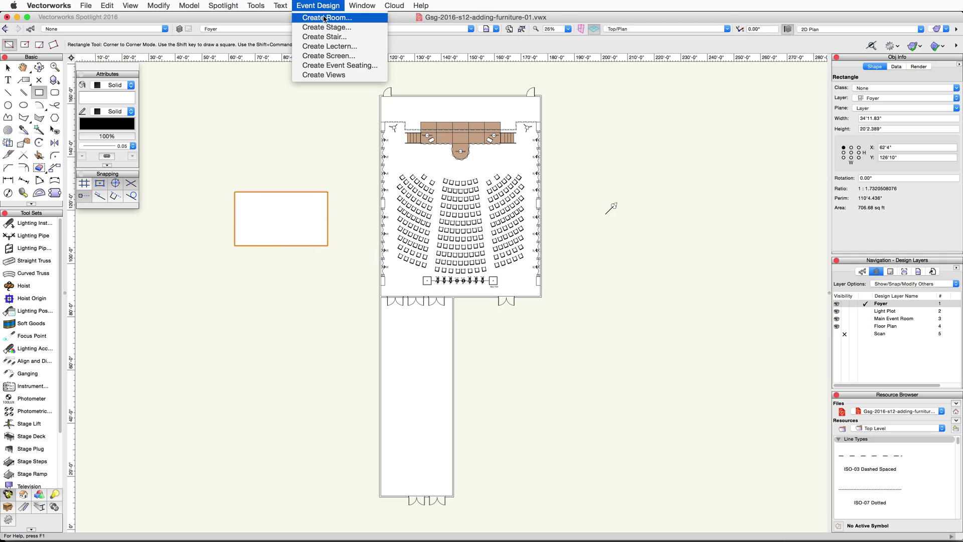
pyautogui.click(380, 67)
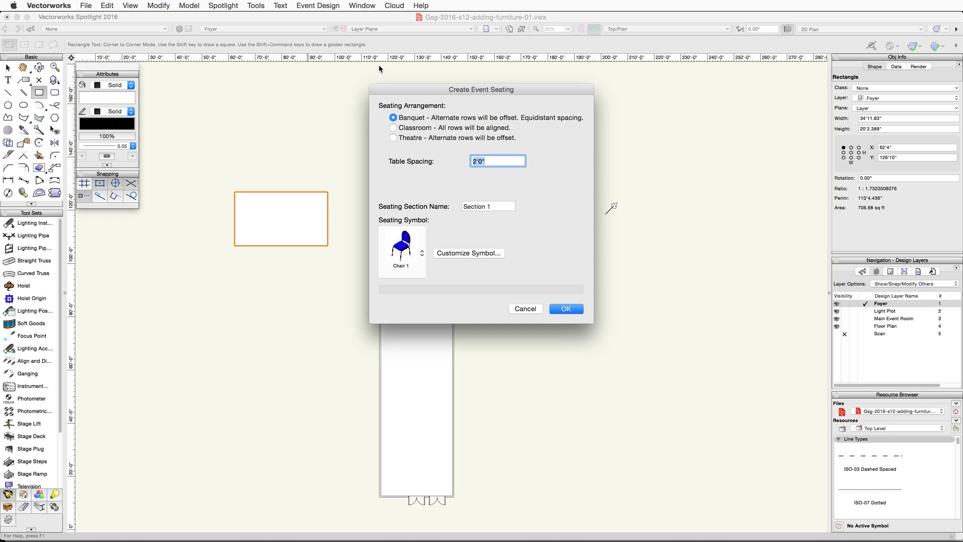
pyautogui.click(405, 242)
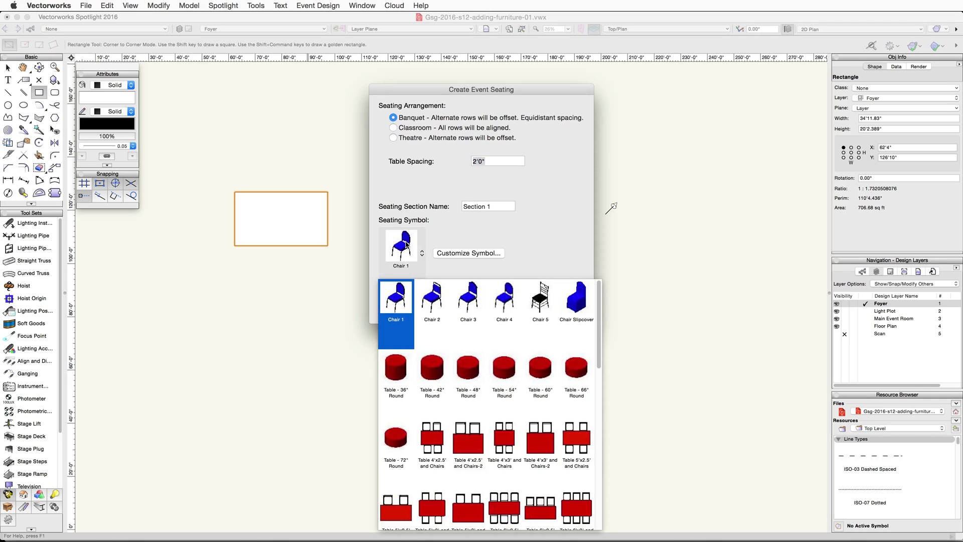
pyautogui.scroll(-5, 461, 323)
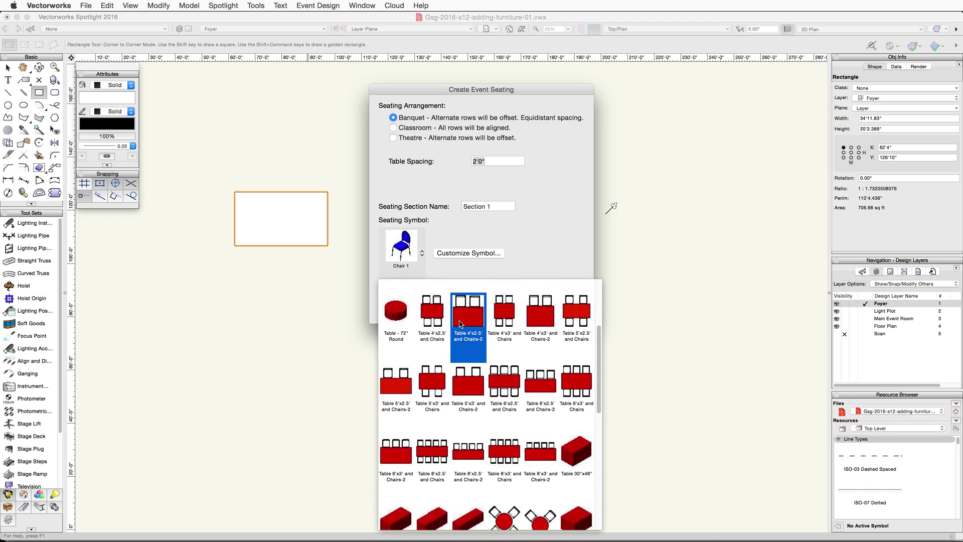
pyautogui.click(401, 380)
# Customize the symbol with Open GL preview and Textile Upholstery Dark RT chairs.
pyautogui.click(461, 255)
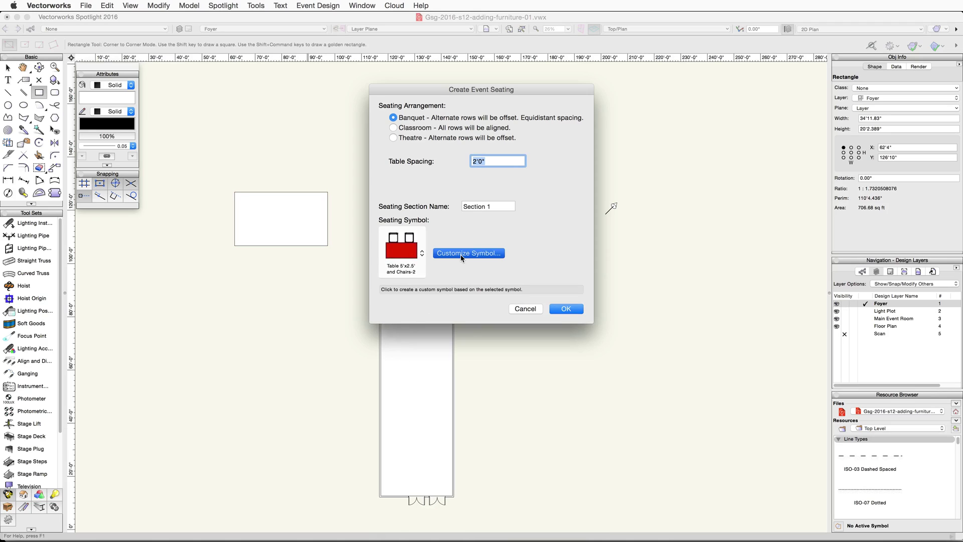
pyautogui.click(469, 278)
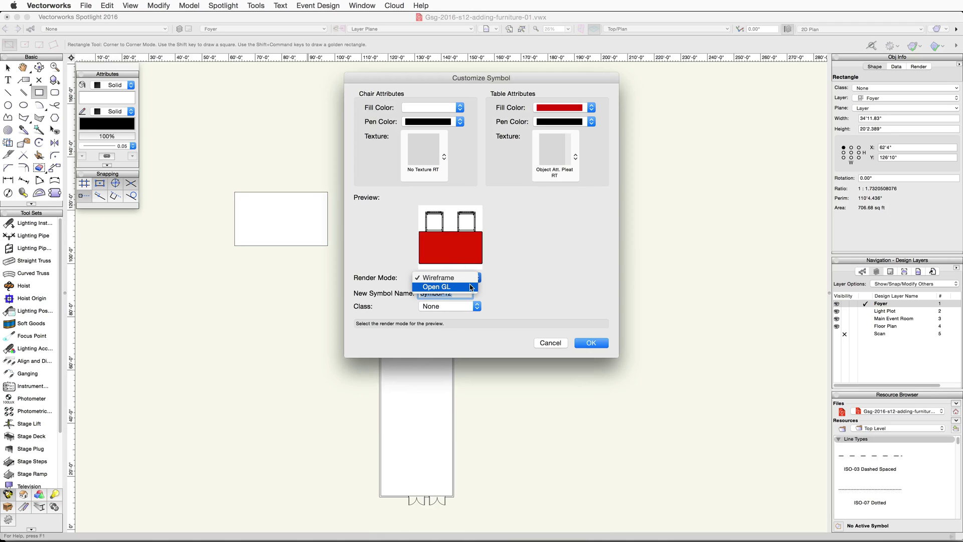
pyautogui.click(471, 287)
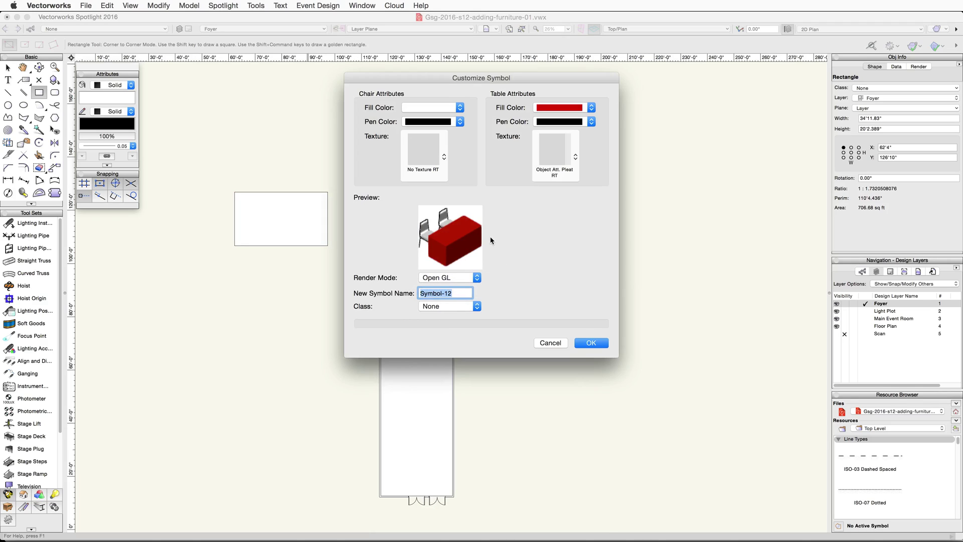
pyautogui.click(431, 153)
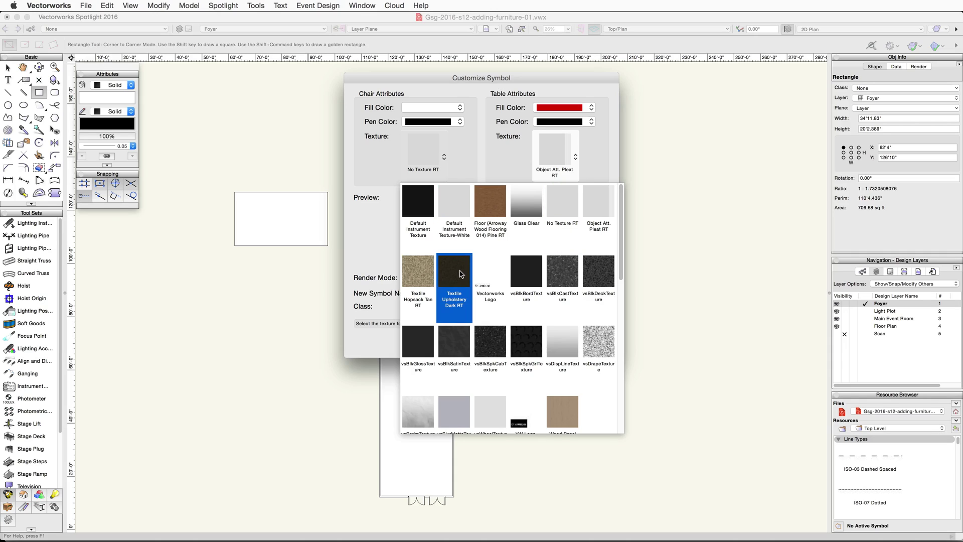
pyautogui.click(460, 274)
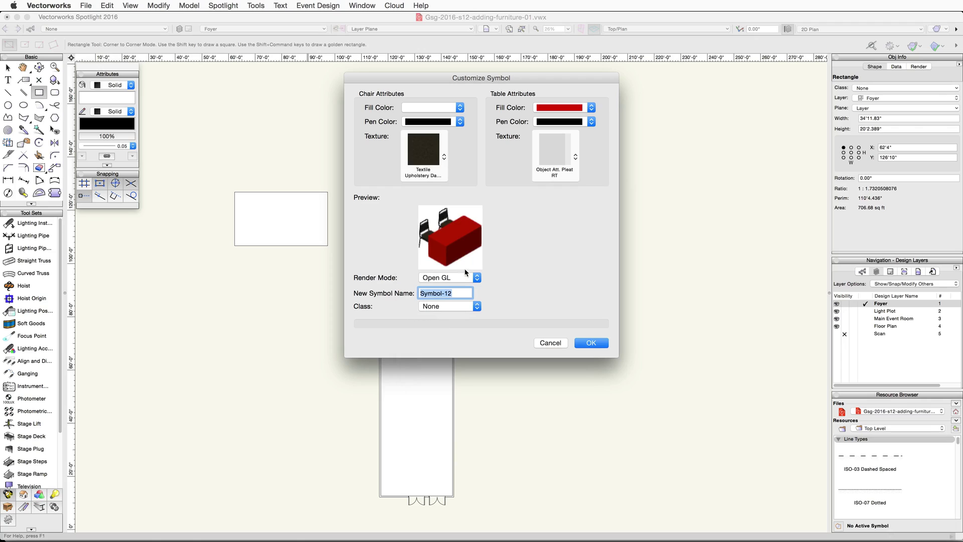
# Give the table a tan fill and Textile Hopsack Tan RT texture, then accept.
pyautogui.click(592, 108)
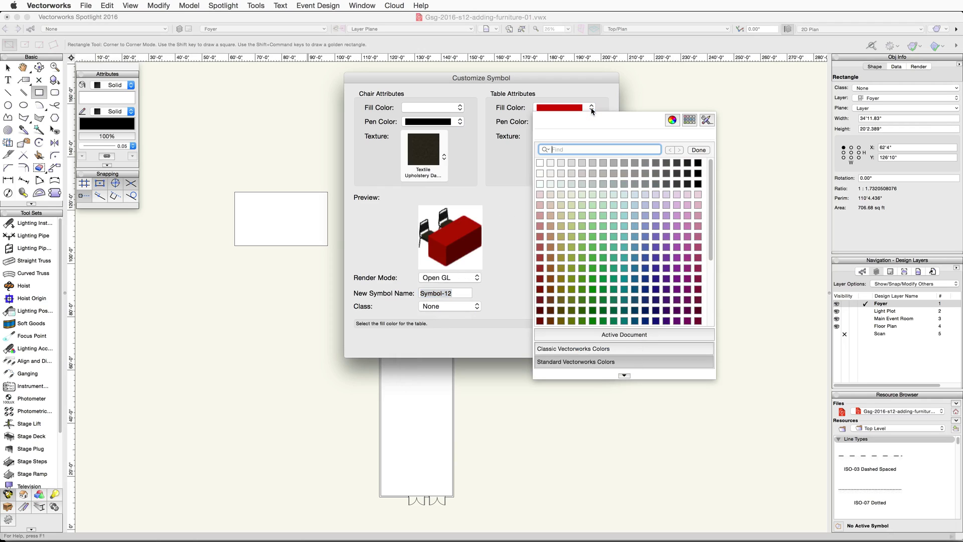
pyautogui.click(549, 215)
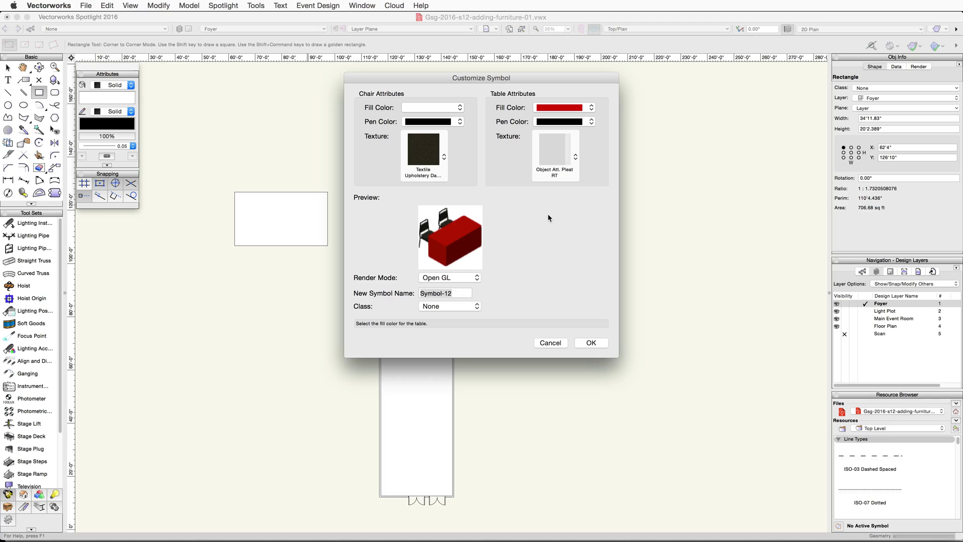
pyautogui.click(550, 153)
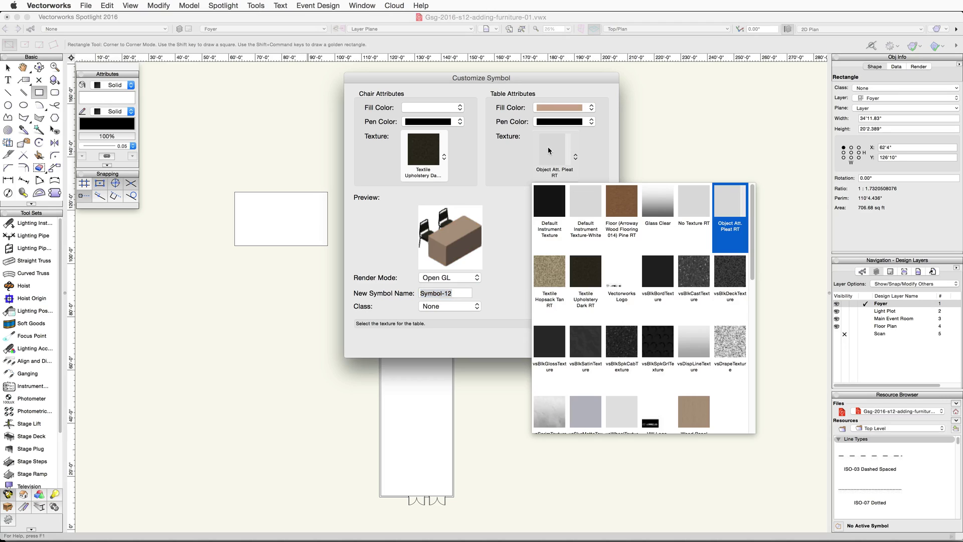
pyautogui.click(544, 272)
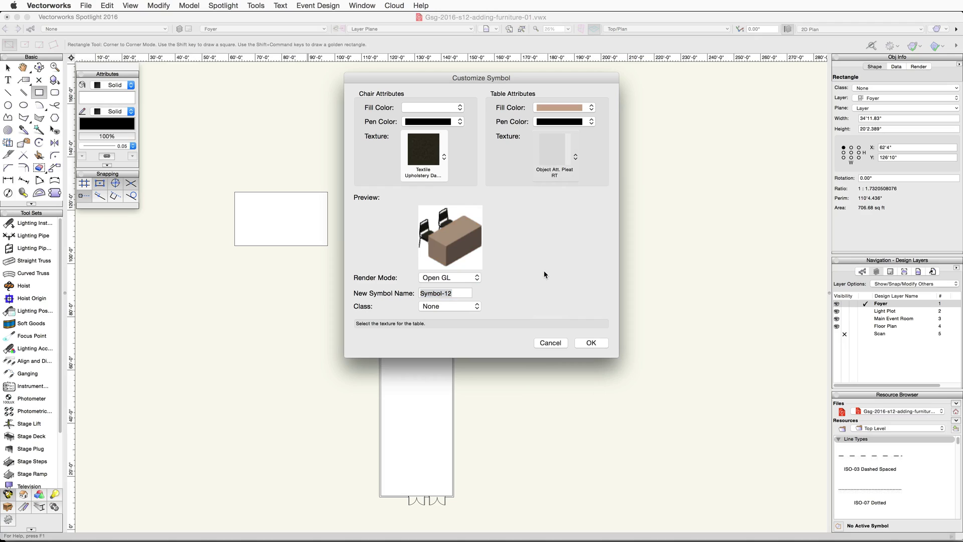
pyautogui.click(590, 343)
# Generate the Symbol-12 seating with automatic focus, close its worksheet, and delete the layout.
pyautogui.click(565, 307)
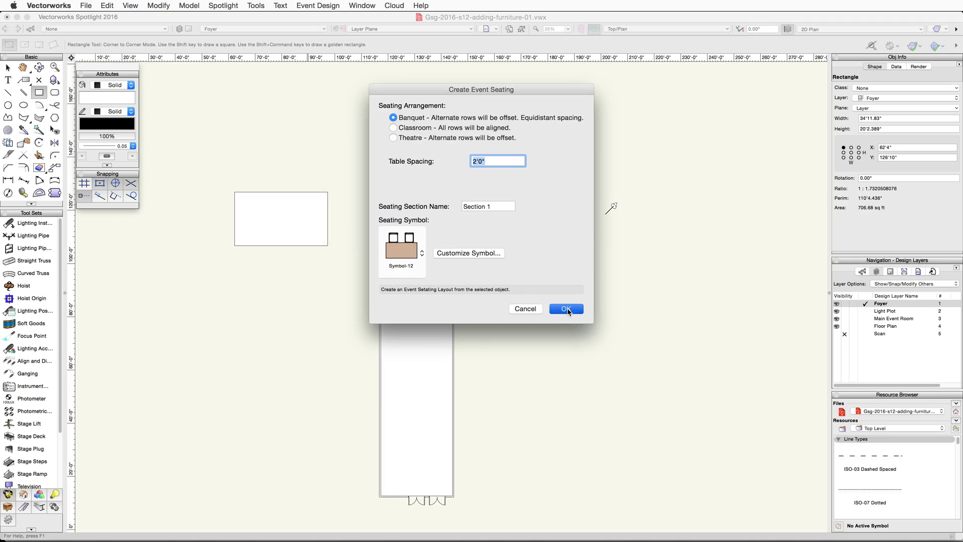
pyautogui.click(492, 201)
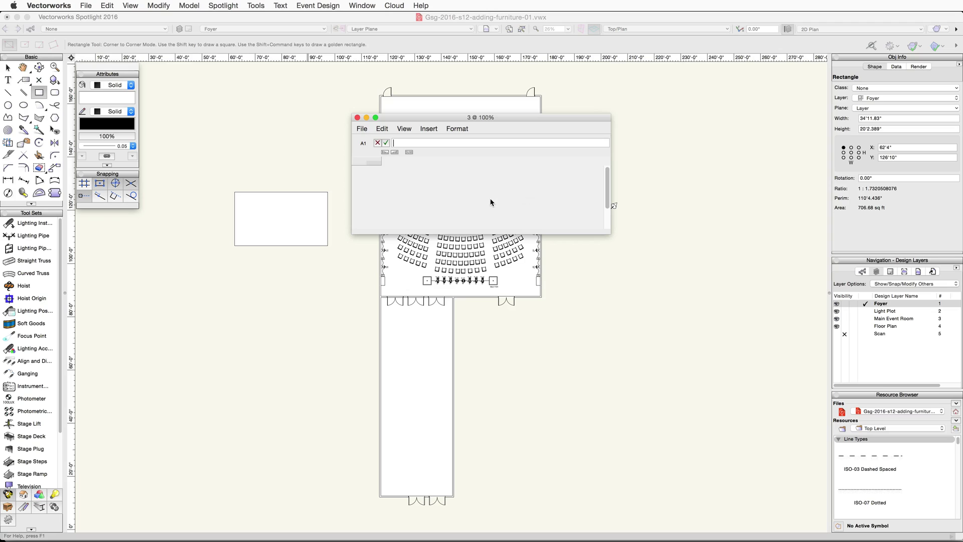
pyautogui.click(358, 118)
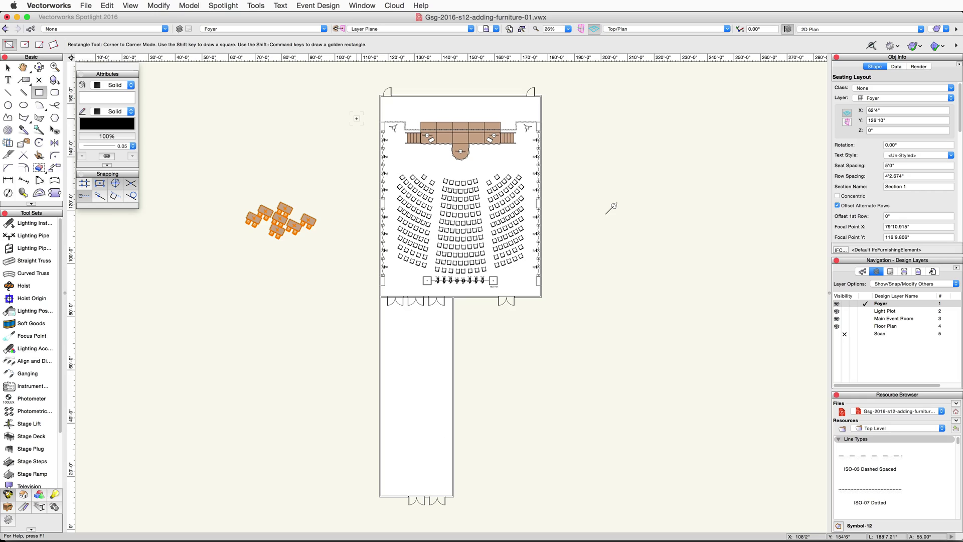
pyautogui.press('Delete')
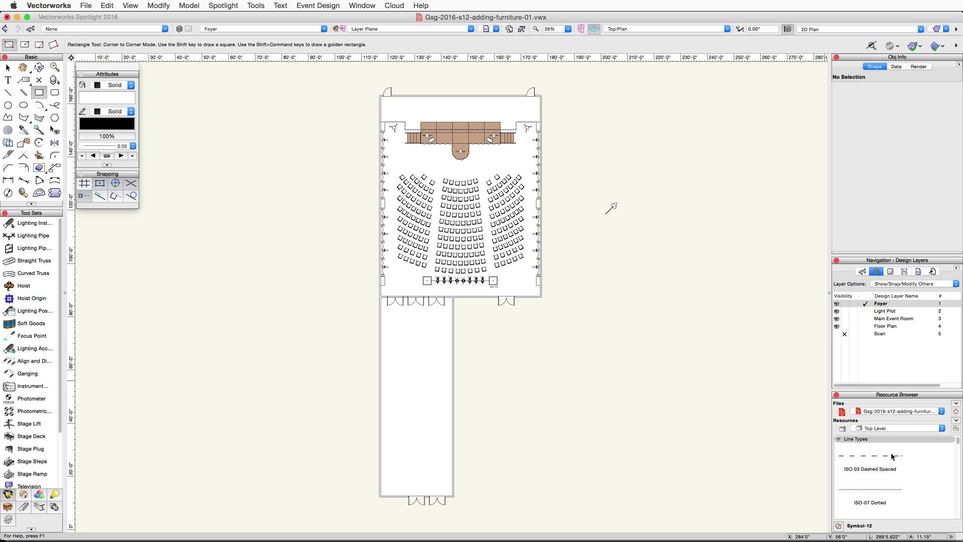
# Place a Symbol-12 table-and-chairs at the wall corner by the lower doors, rotated 90°.
pyautogui.scroll(-10, 891, 457)
pyautogui.scroll(-5, 890, 453)
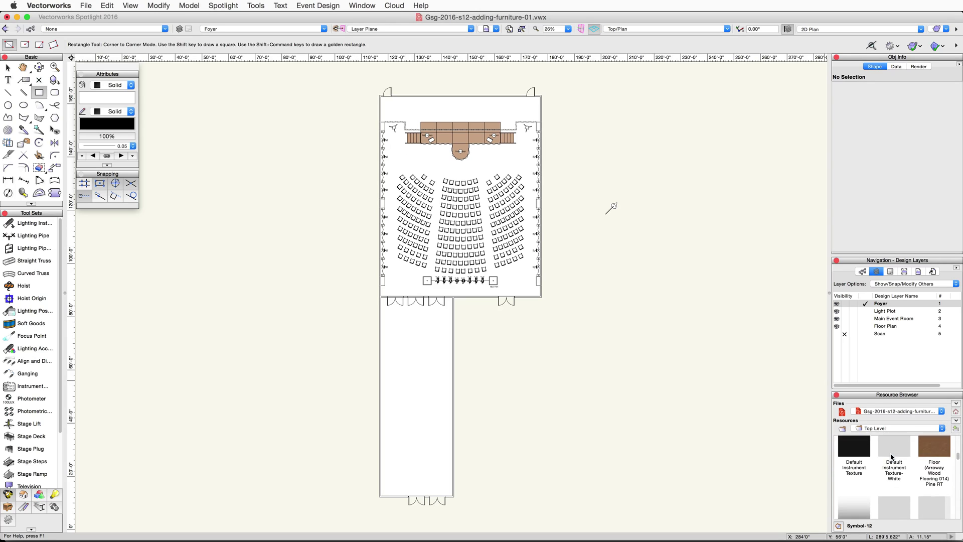
pyautogui.scroll(-8, 891, 455)
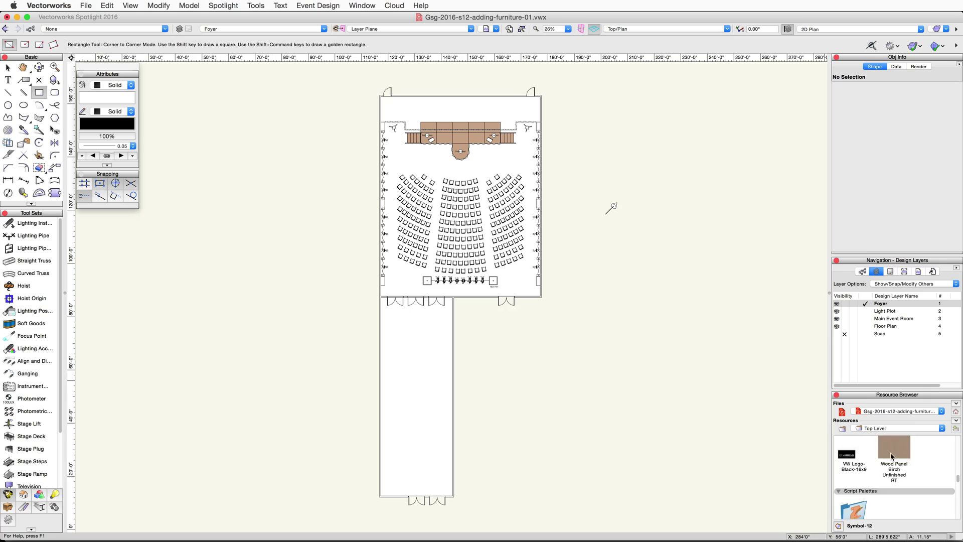
pyautogui.scroll(-3, 892, 456)
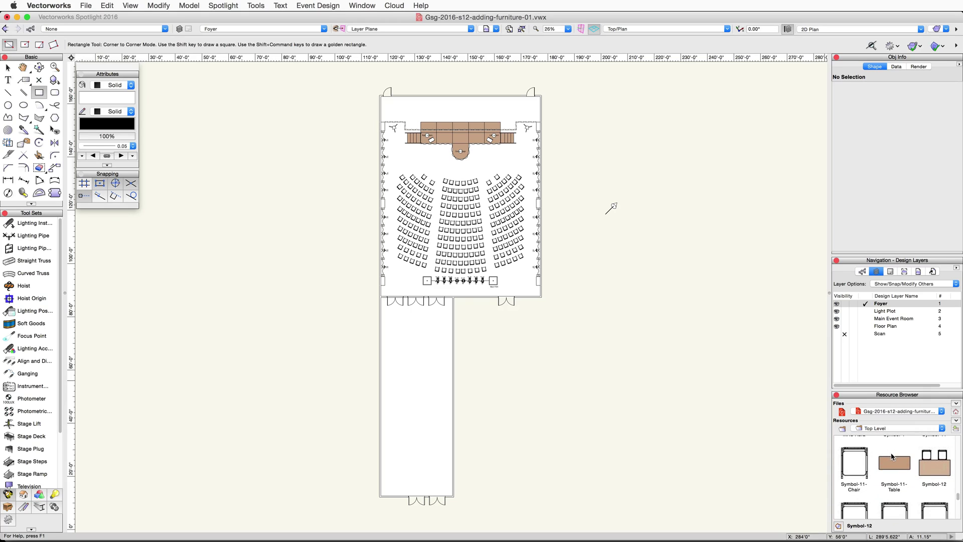
pyautogui.doubleClick(928, 465)
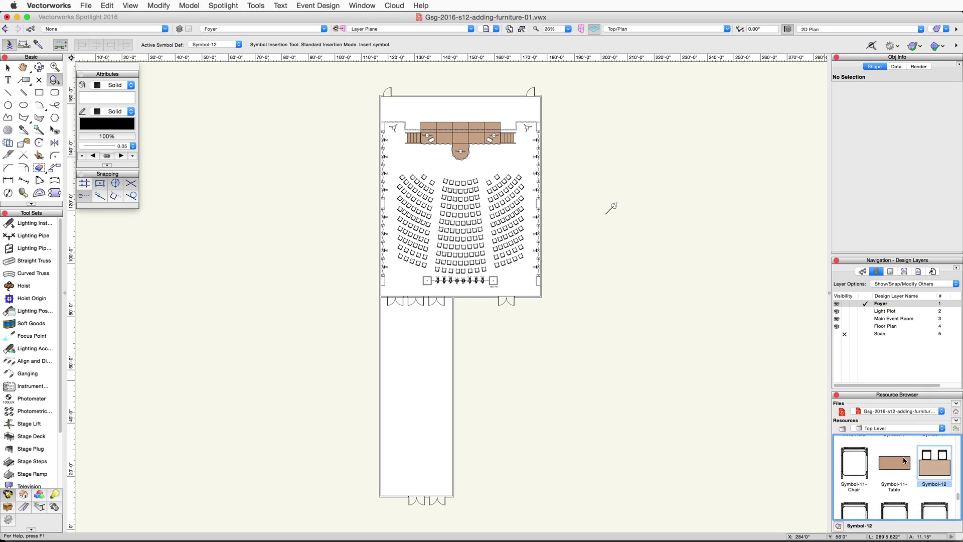
pyautogui.scroll(6, 387, 304)
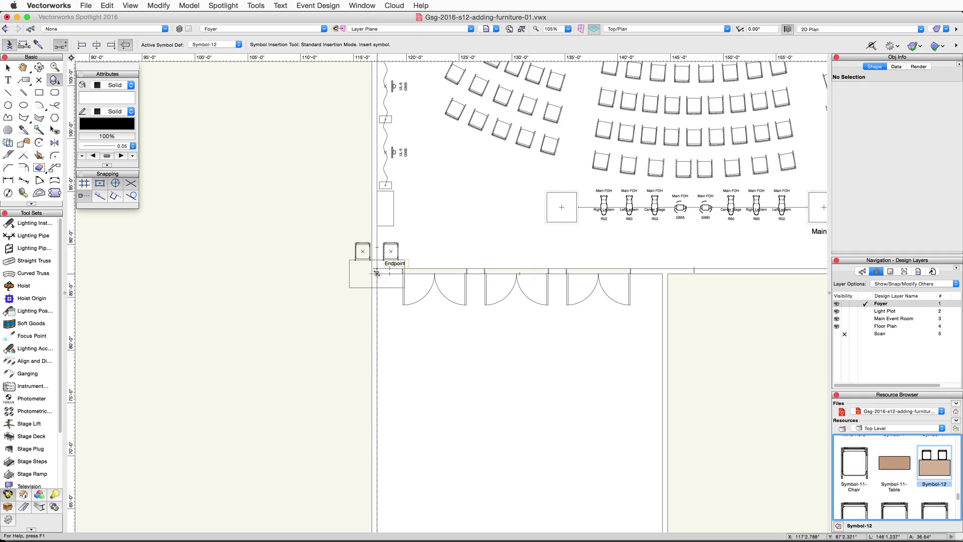
pyautogui.click(376, 274)
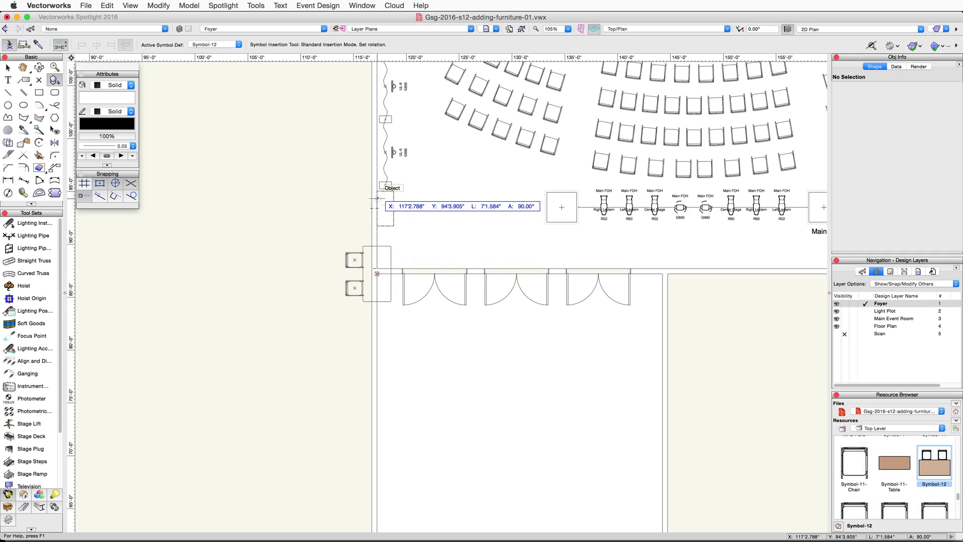
pyautogui.click(376, 167)
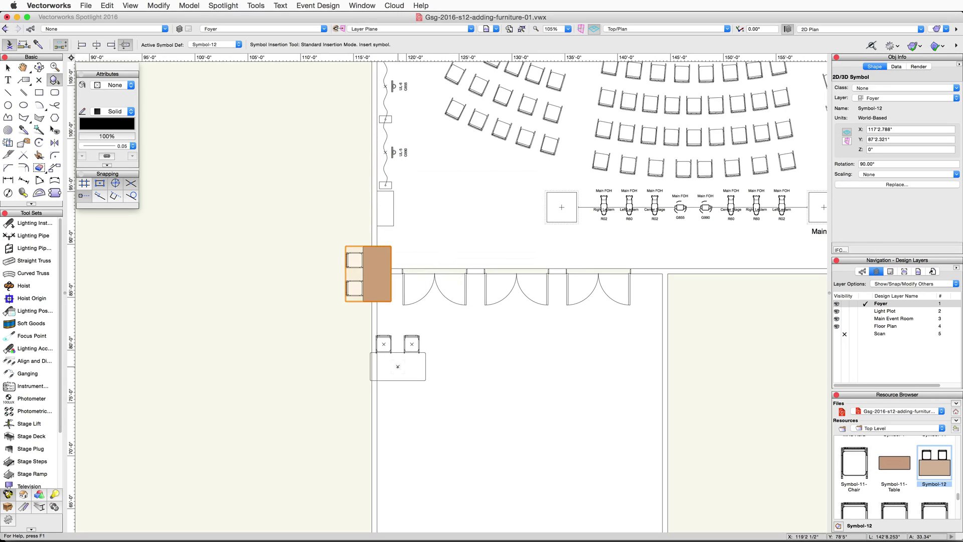
# Move the table by X offset 5' and Y offset -20' into the foyer.
pyautogui.click(158, 5)
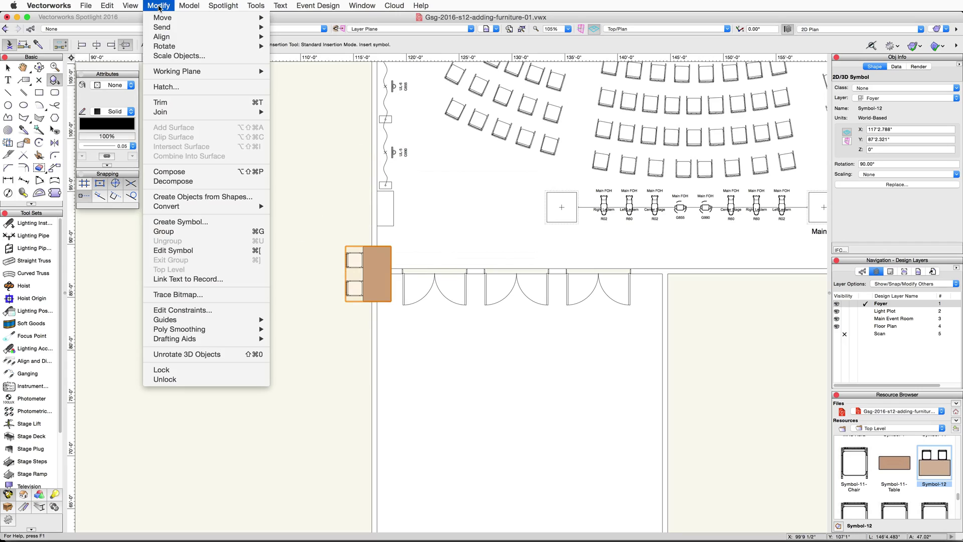
pyautogui.moveTo(174, 18)
pyautogui.click(287, 23)
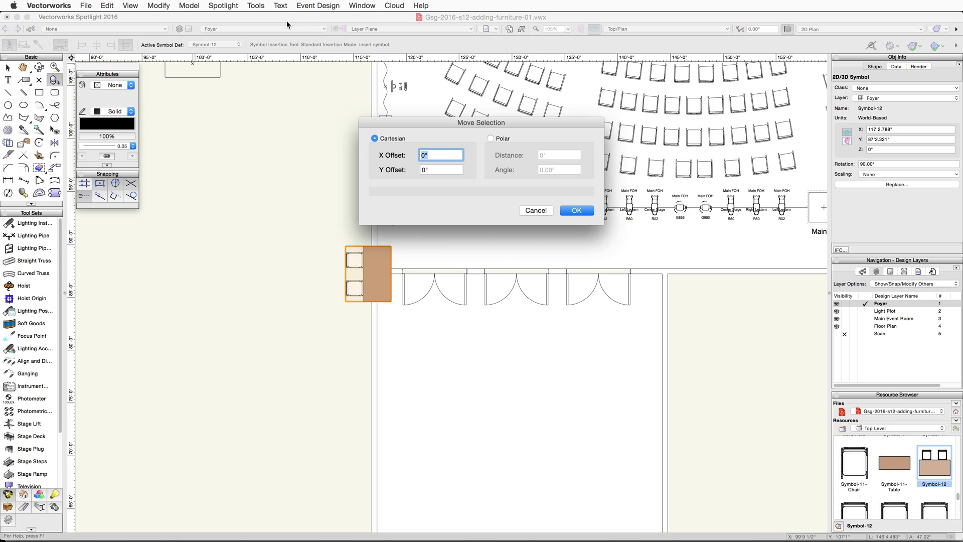
pyautogui.write("5'")
pyautogui.press('Tab')
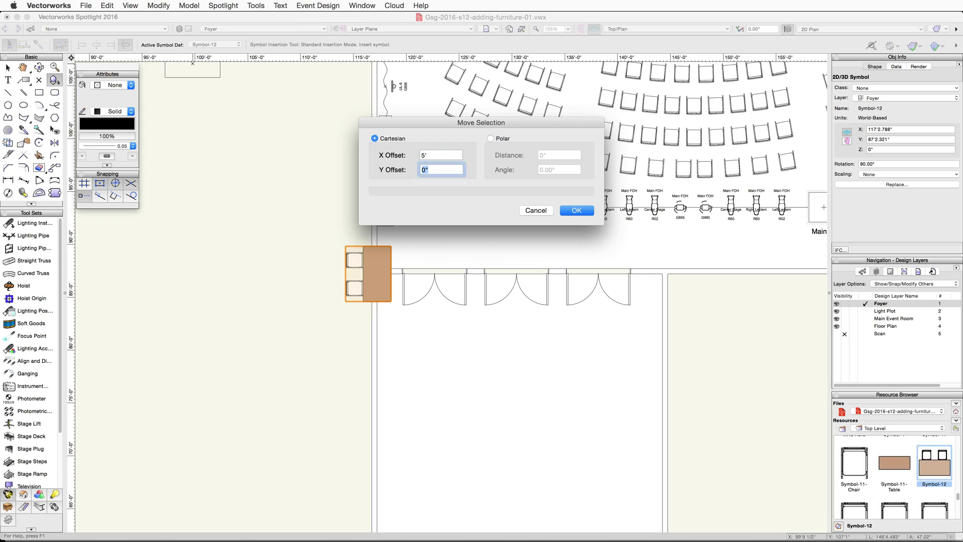
pyautogui.write("-20'")
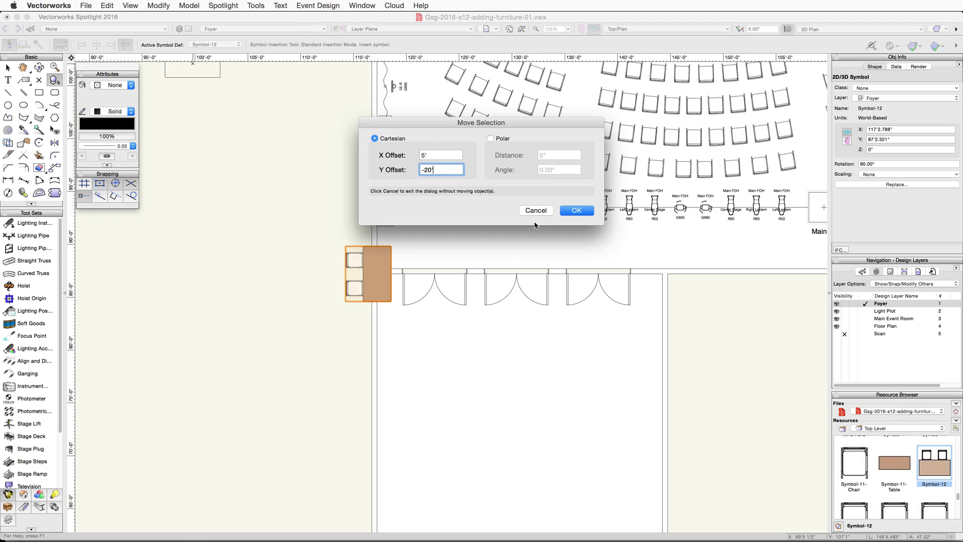
pyautogui.click(577, 210)
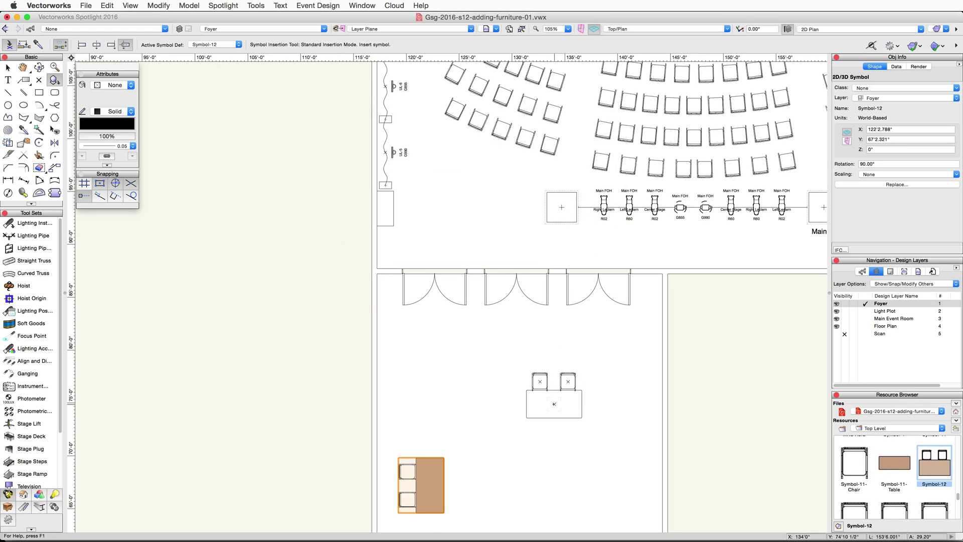
pyautogui.scroll(-3, 555, 402)
pyautogui.moveTo(555, 402); pyautogui.dragTo(351, 209, button='middle')
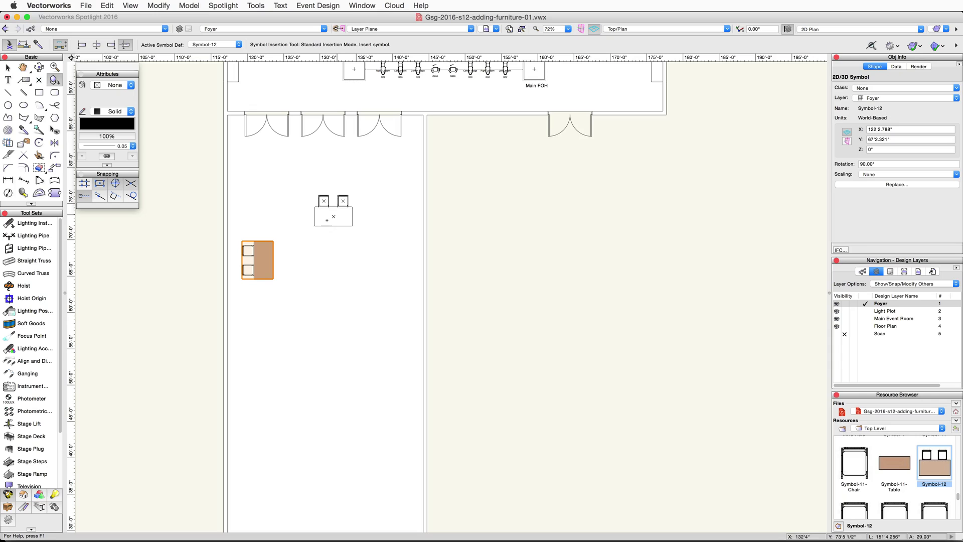
# Duplicate the table five times downward at 7' spacing with Move by Points.
pyautogui.click(55, 169)
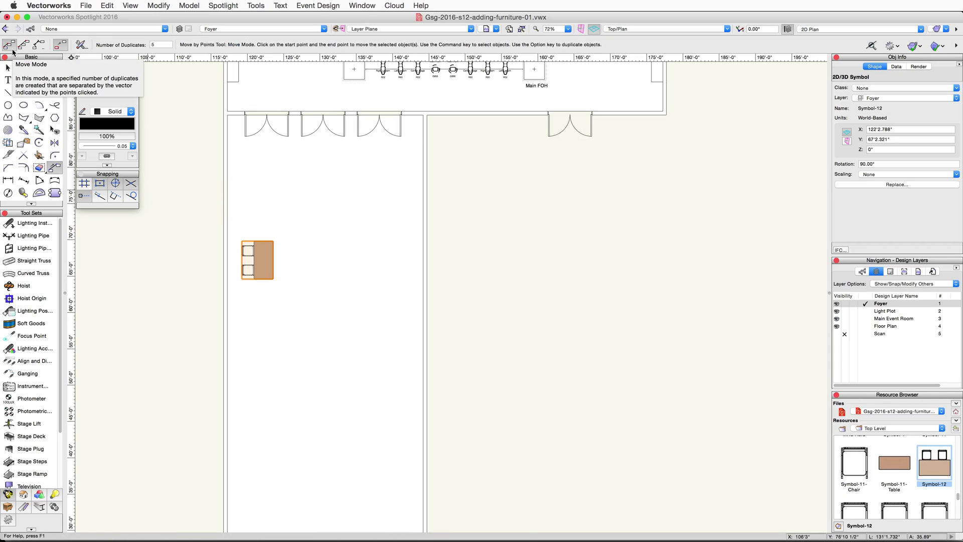
pyautogui.click(59, 46)
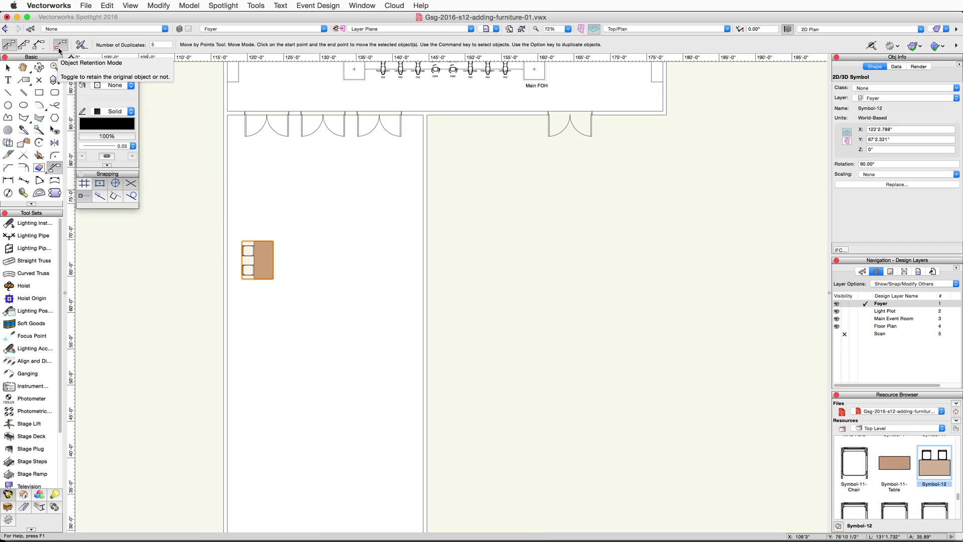
pyautogui.click(156, 44)
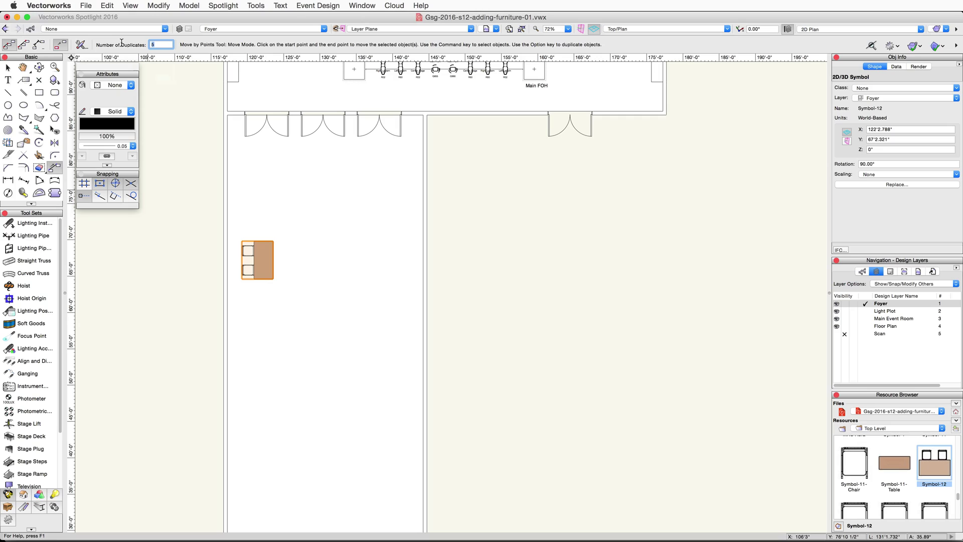
pyautogui.scroll(3, 237, 312)
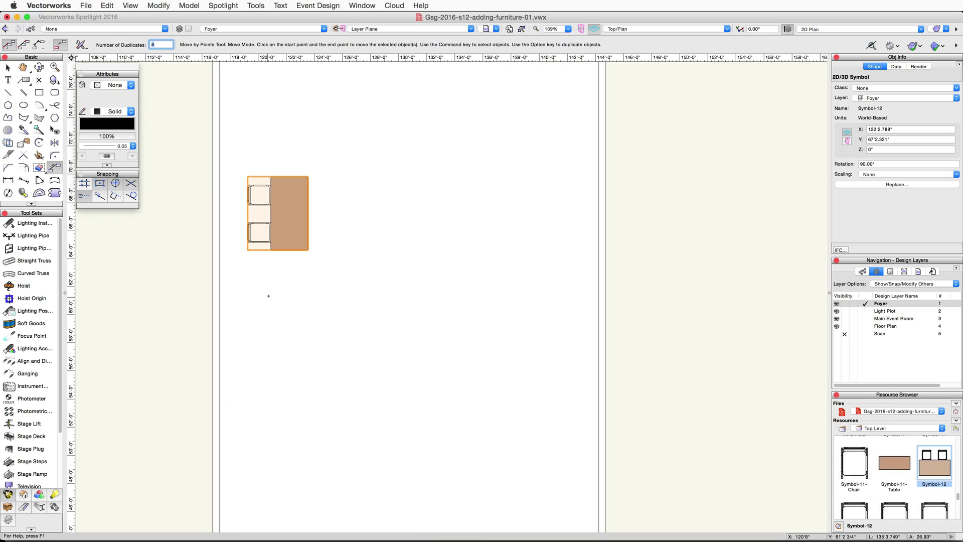
pyautogui.click(290, 250)
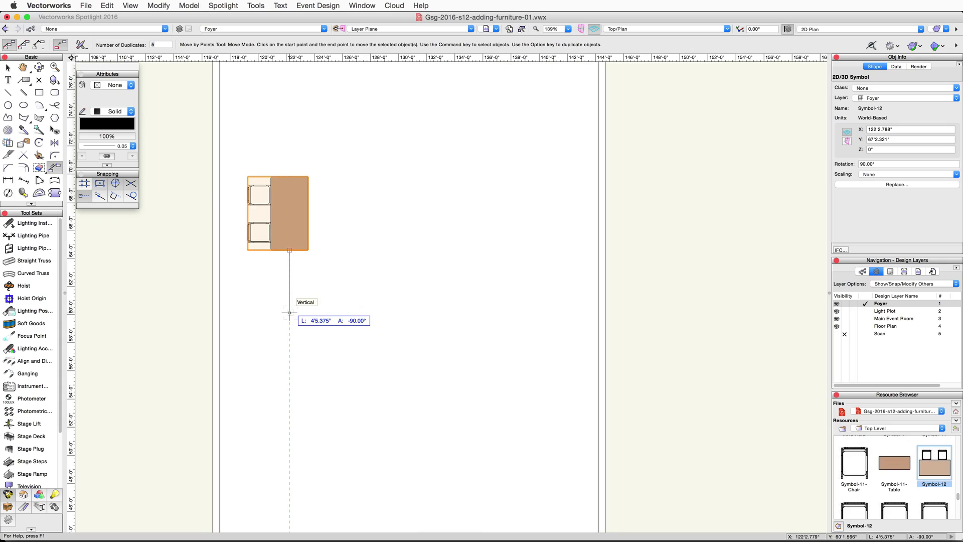
pyautogui.press('Tab')
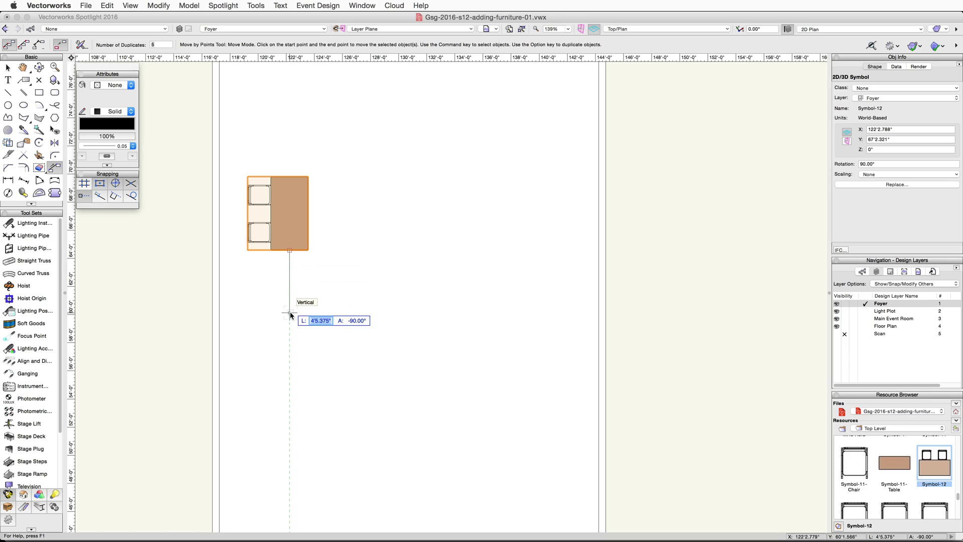
pyautogui.write("7'0")
pyautogui.press('Return')
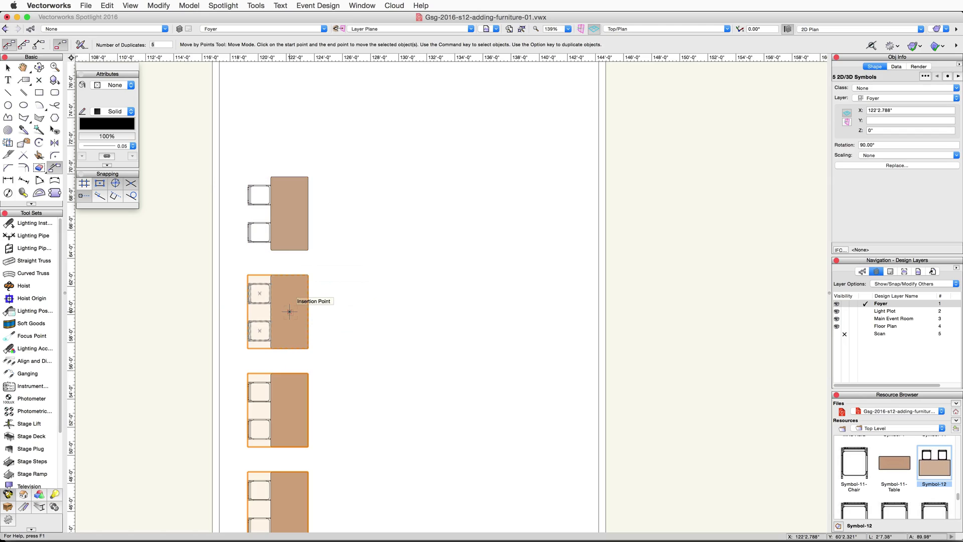
pyautogui.scroll(-5, 290, 311)
pyautogui.moveTo(355, 400); pyautogui.dragTo(295, 329, button='middle')
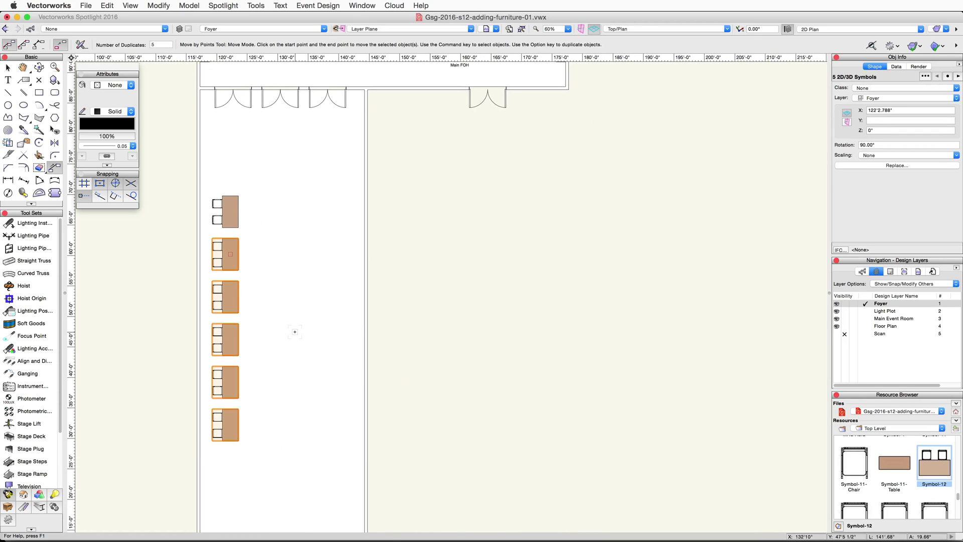
# Mirror-duplicate the six-table column across the foyer's vertical centre line.
pyautogui.press('x')
pyautogui.keyDown('shift'); pyautogui.click(225, 213); pyautogui.keyUp('shift')
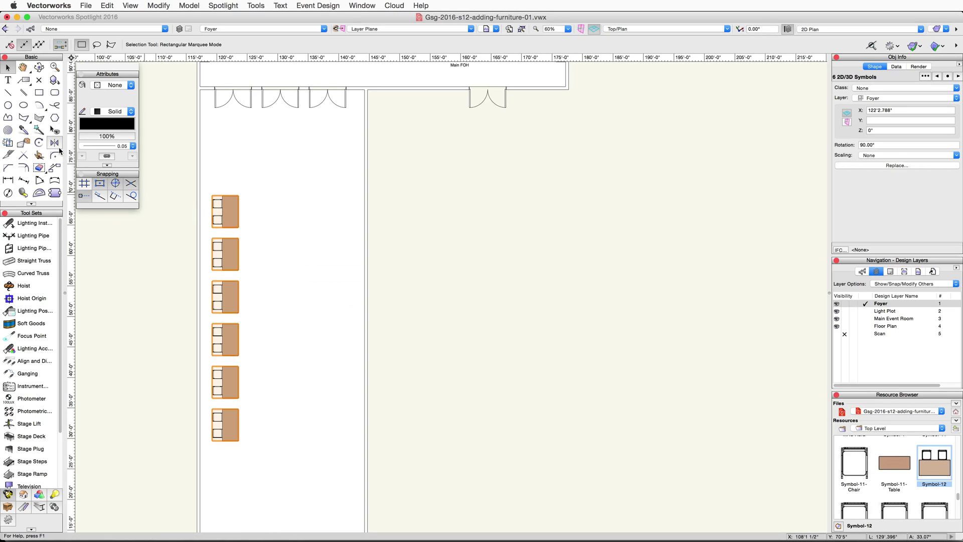
pyautogui.press('h')
pyautogui.moveTo(296, 443); pyautogui.dragTo(295, 323)
pyautogui.press('7')
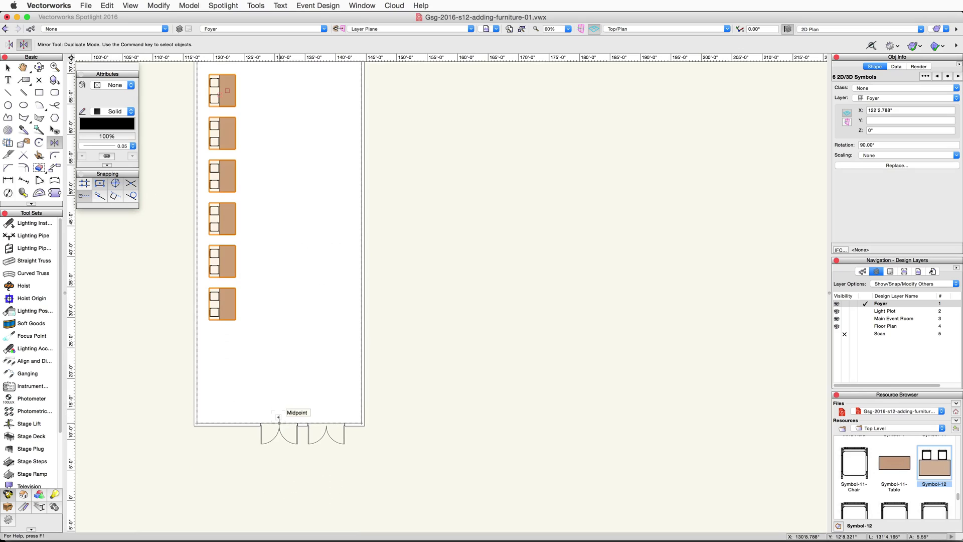
pyautogui.click(279, 423)
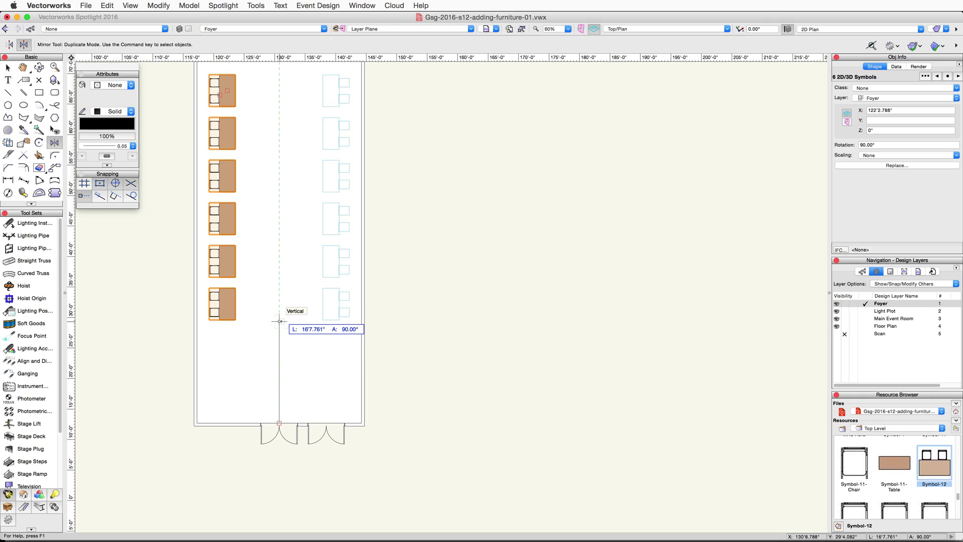
pyautogui.click(280, 321)
pyautogui.press('space')
pyautogui.moveTo(463, 338); pyautogui.dragTo(514, 419)
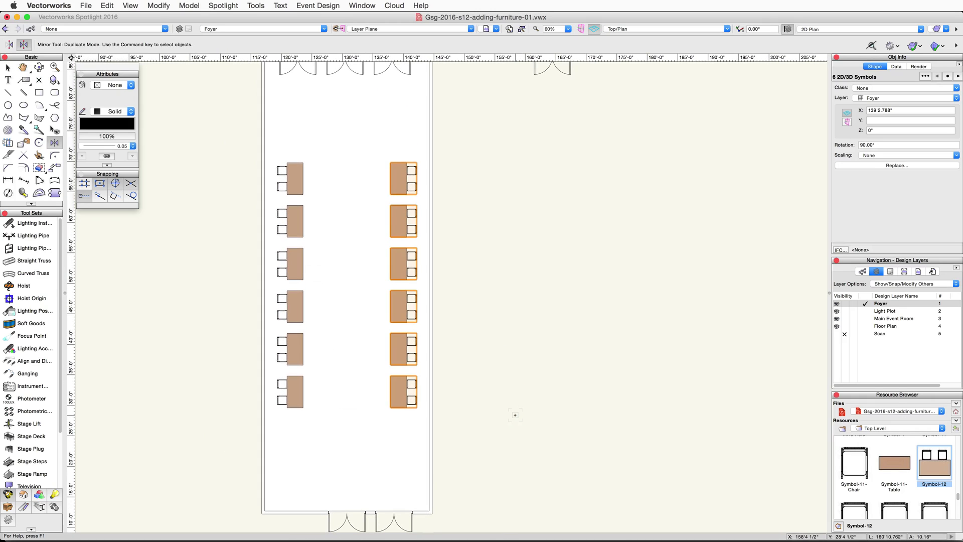
# Select all twelve foyer tables.
pyautogui.press('x')
pyautogui.keyDown('shift'); pyautogui.click(295, 391); pyautogui.keyUp('shift')
pyautogui.keyDown('shift'); pyautogui.click(295, 349); pyautogui.keyUp('shift')
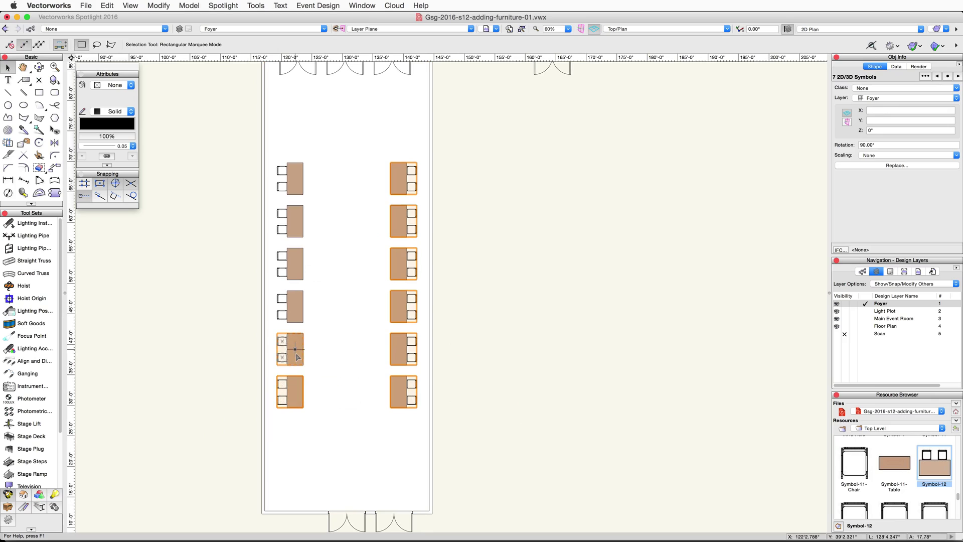
pyautogui.keyDown('shift'); pyautogui.click(294, 319); pyautogui.keyUp('shift')
pyautogui.keyDown('shift'); pyautogui.click(291, 266); pyautogui.keyUp('shift')
pyautogui.keyDown('shift'); pyautogui.click(291, 223); pyautogui.keyUp('shift')
pyautogui.keyDown('shift'); pyautogui.click(291, 190); pyautogui.keyUp('shift')
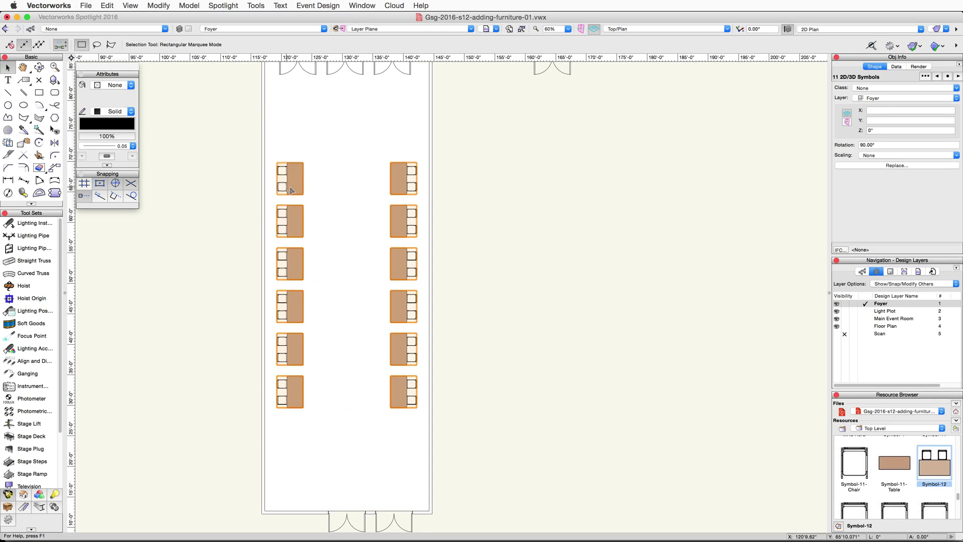
pyautogui.keyDown('shift'); pyautogui.click(292, 190); pyautogui.keyUp('shift')
# Assign the selected tables to a new class named 'Furniture'.
pyautogui.click(955, 89)
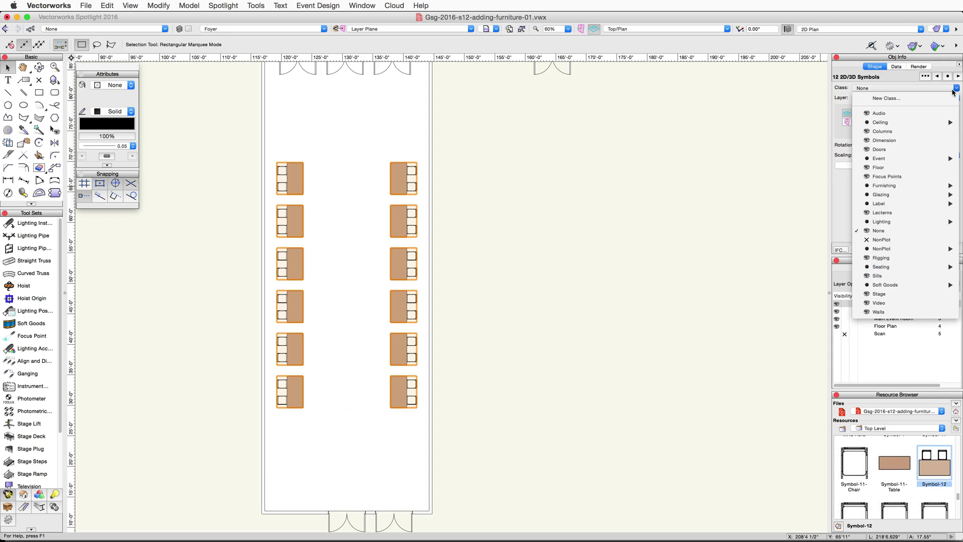
pyautogui.click(942, 99)
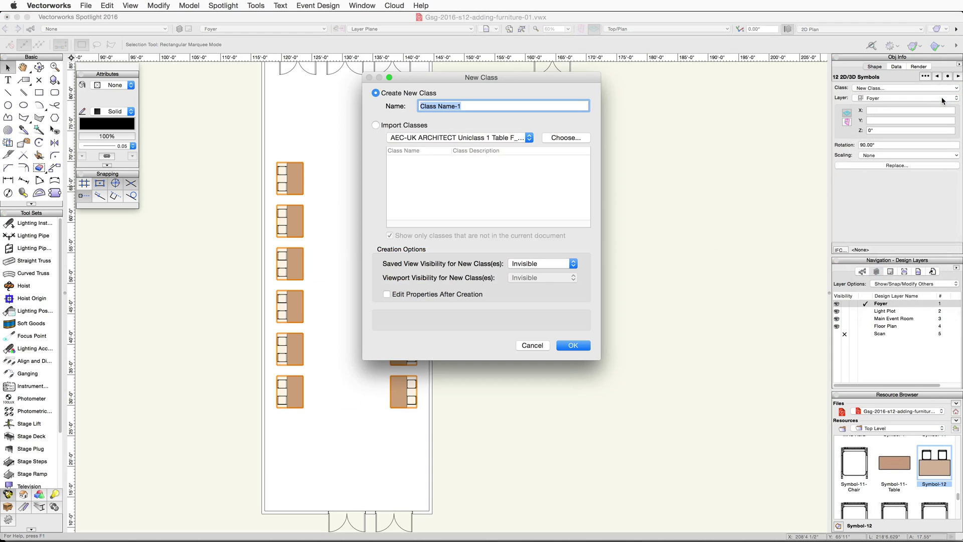
pyautogui.write('Furniture')
pyautogui.click(575, 345)
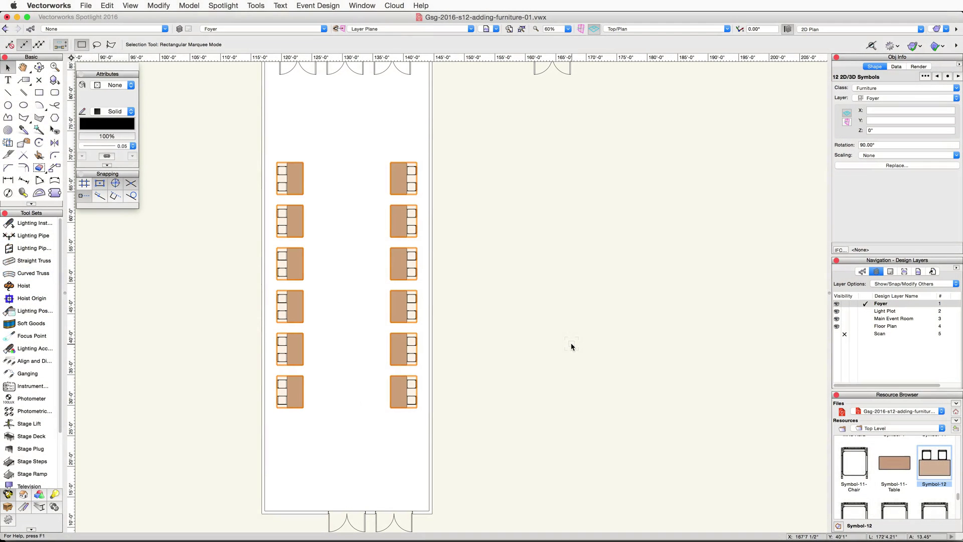
# Set the Table and Chairs tool to a 3' long oval table.
pyautogui.click(9, 507)
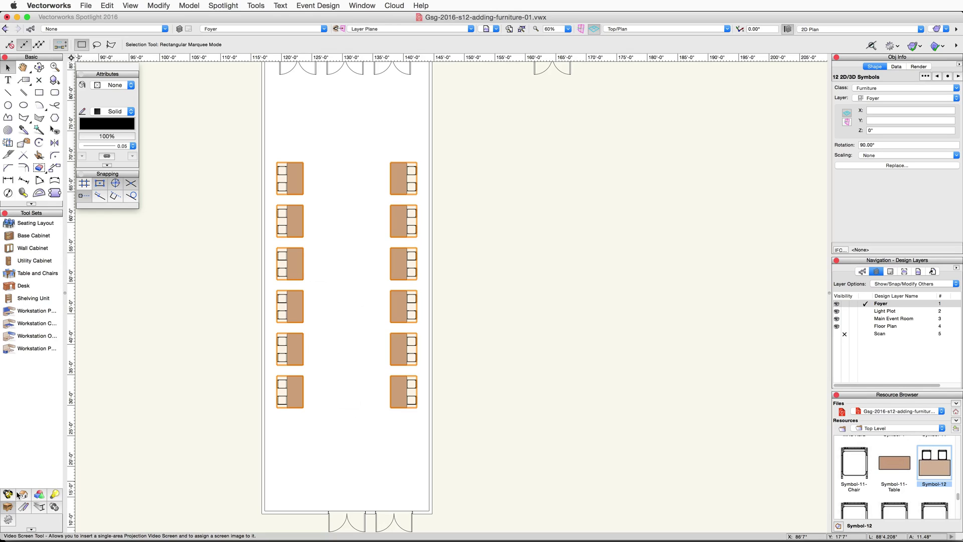
pyautogui.click(39, 274)
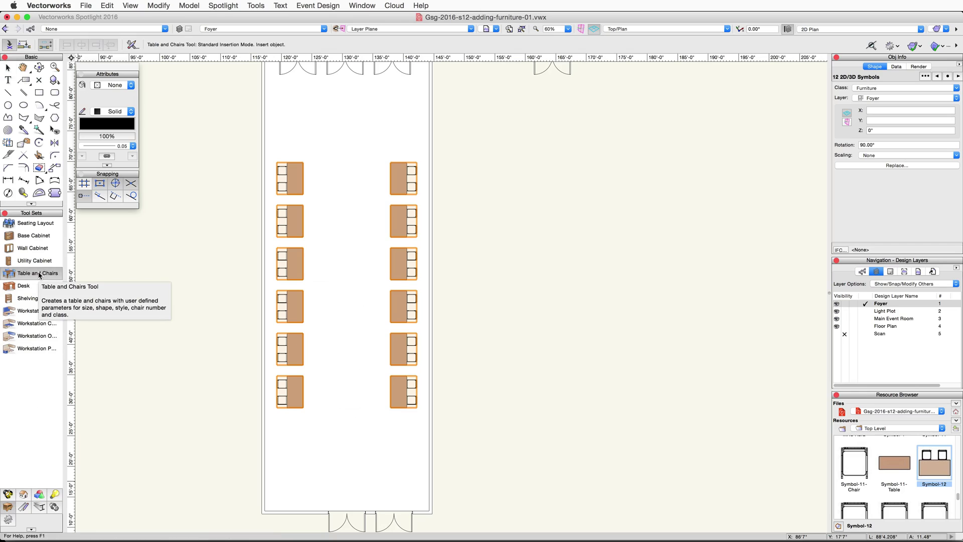
pyautogui.click(129, 43)
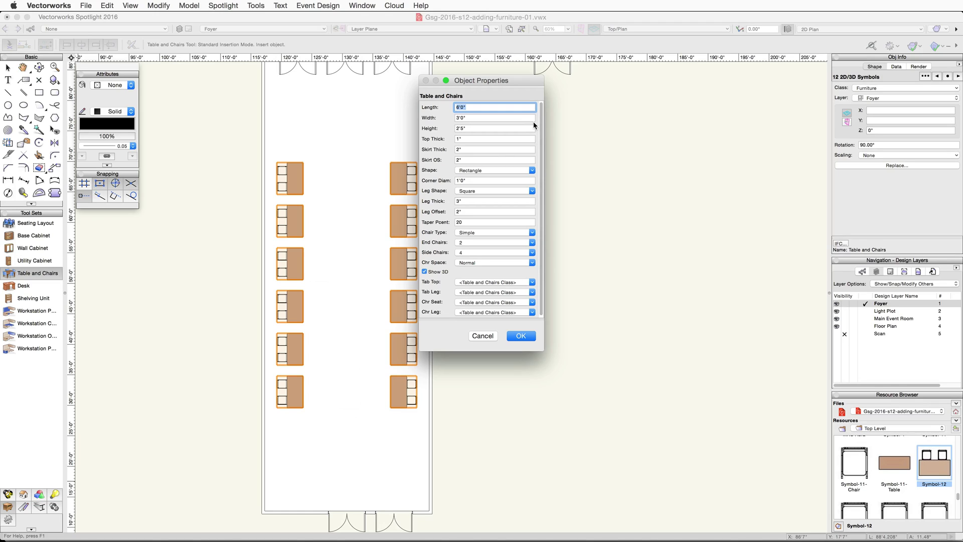
pyautogui.write('3')
pyautogui.press('Tab')
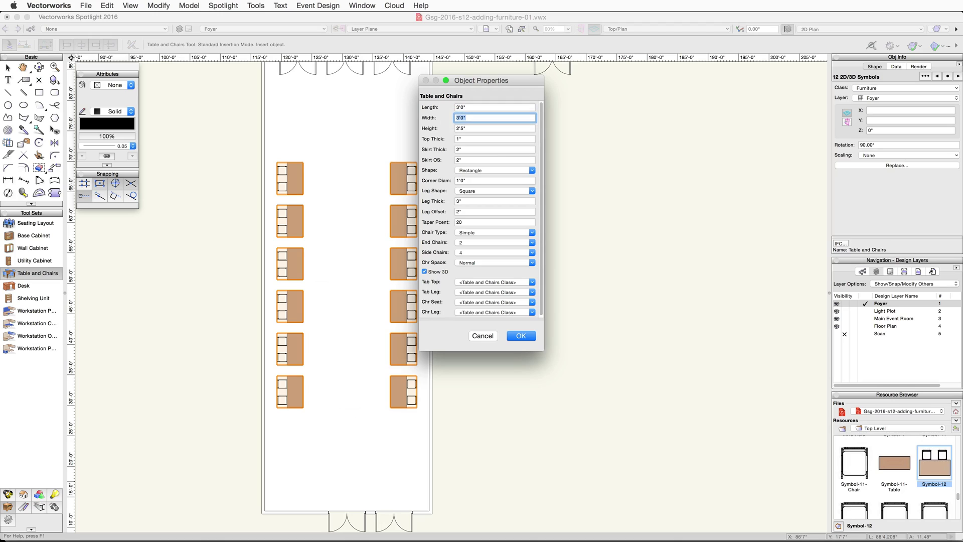
pyautogui.click(511, 170)
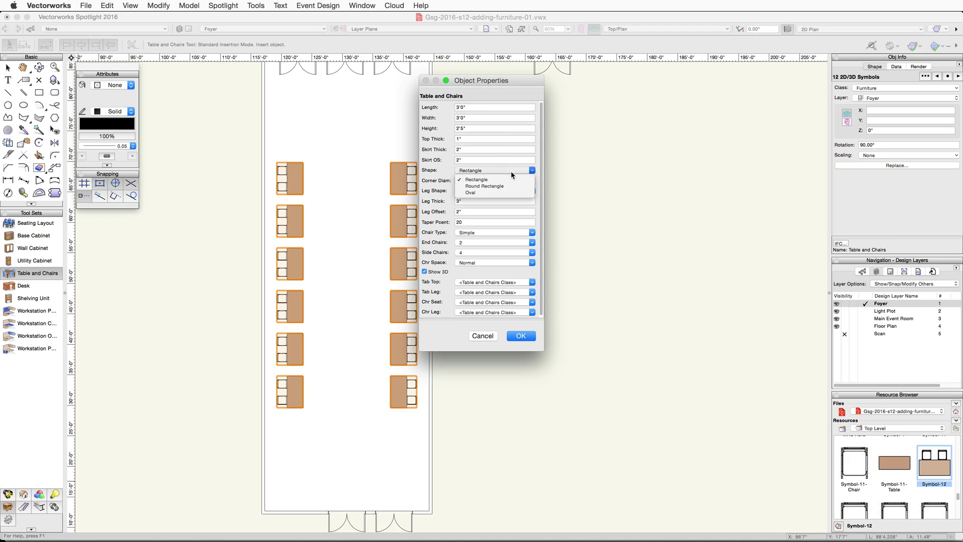
pyautogui.click(504, 194)
pyautogui.click(520, 336)
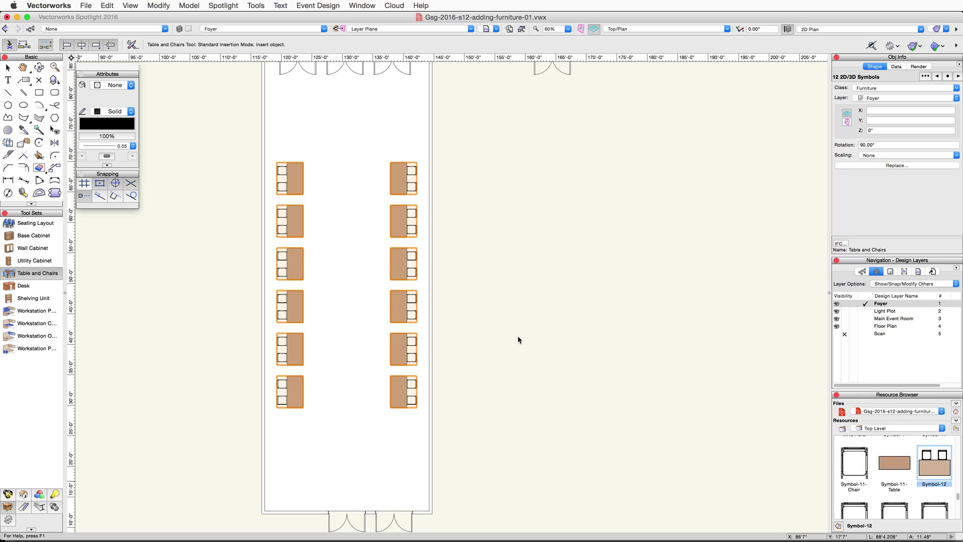
# Place the round table-and-chairs 5' from the midpoint reference beside the left table row.
pyautogui.scroll(3, 317, 171)
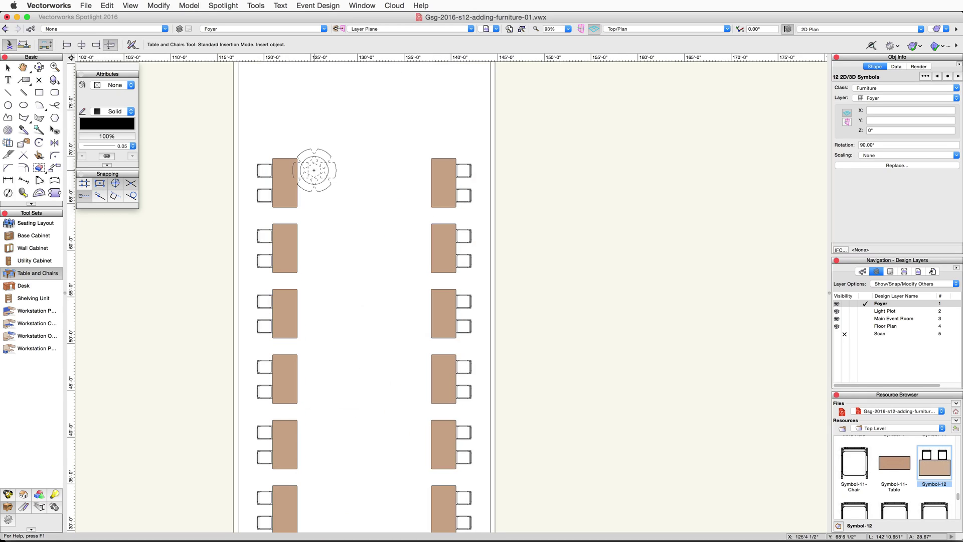
pyautogui.scroll(3, 314, 170)
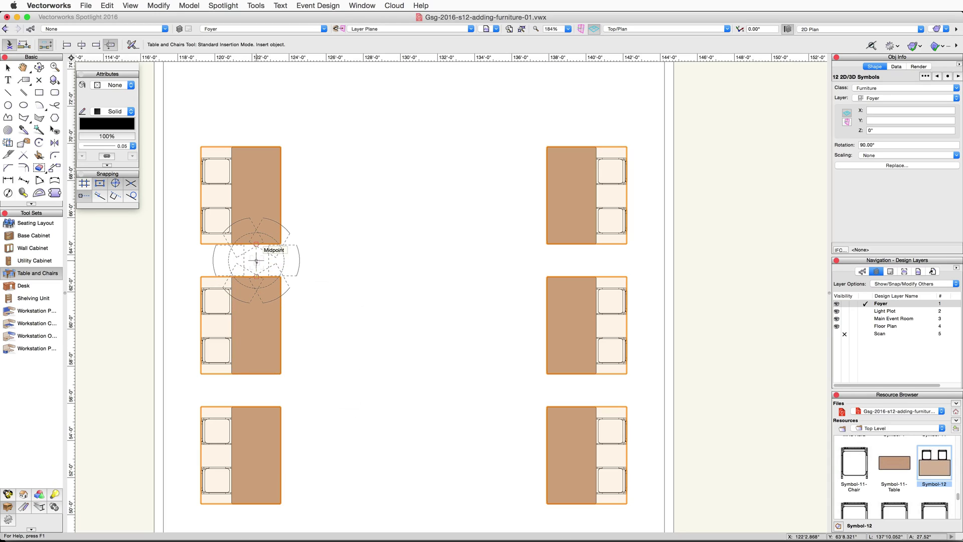
pyautogui.click(256, 260)
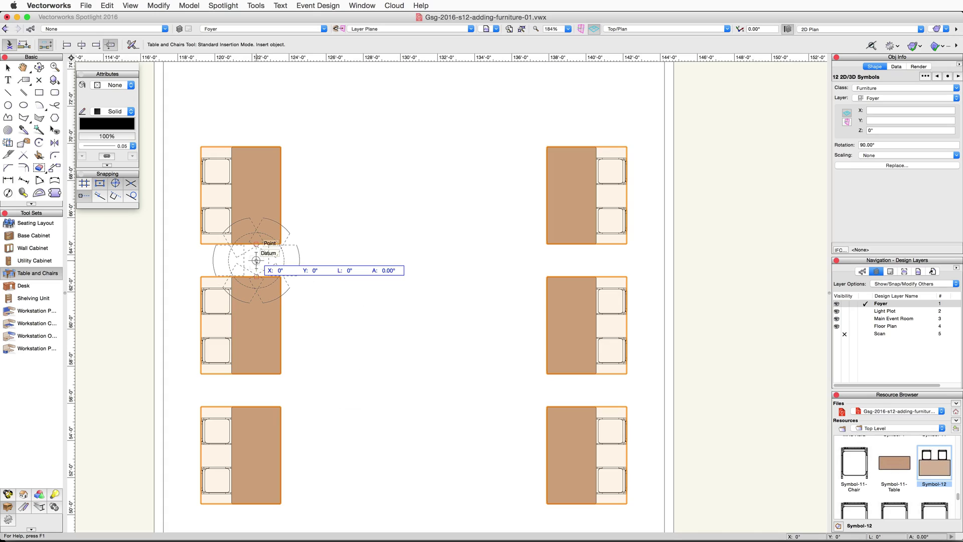
pyautogui.press('Tab')
pyautogui.press('Tab')
pyautogui.press('Tab')
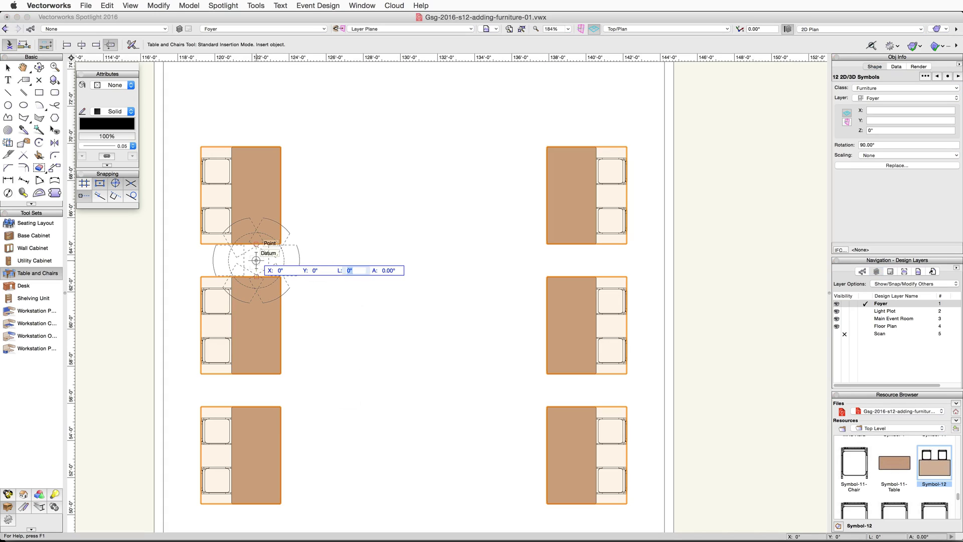
pyautogui.write('5')
pyautogui.press('Tab')
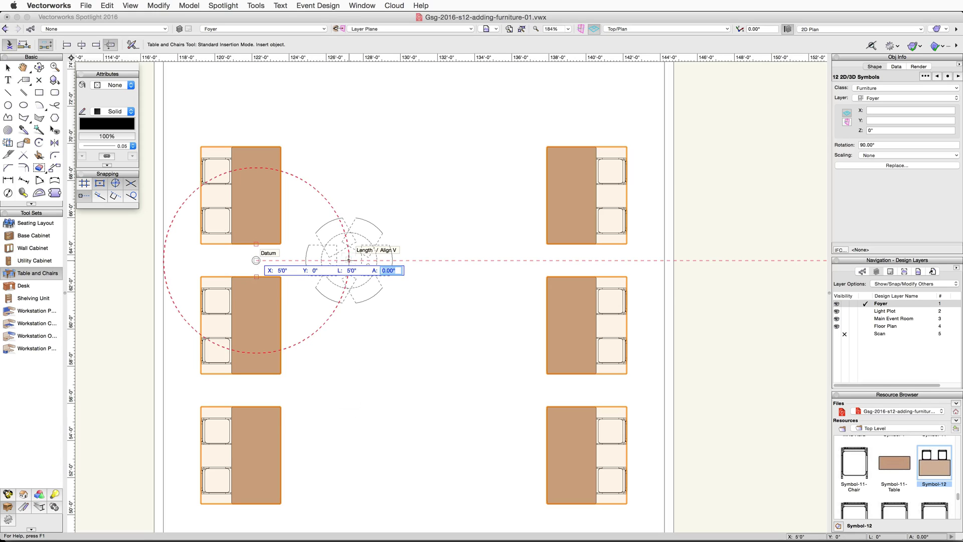
pyautogui.press('Return')
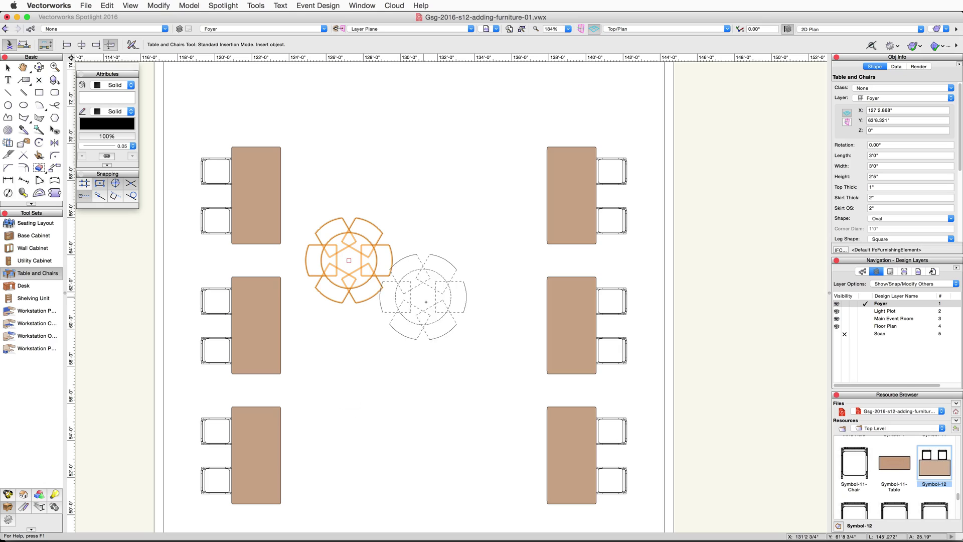
pyautogui.scroll(-4, 426, 302)
pyautogui.moveTo(420, 301); pyautogui.dragTo(355, 251)
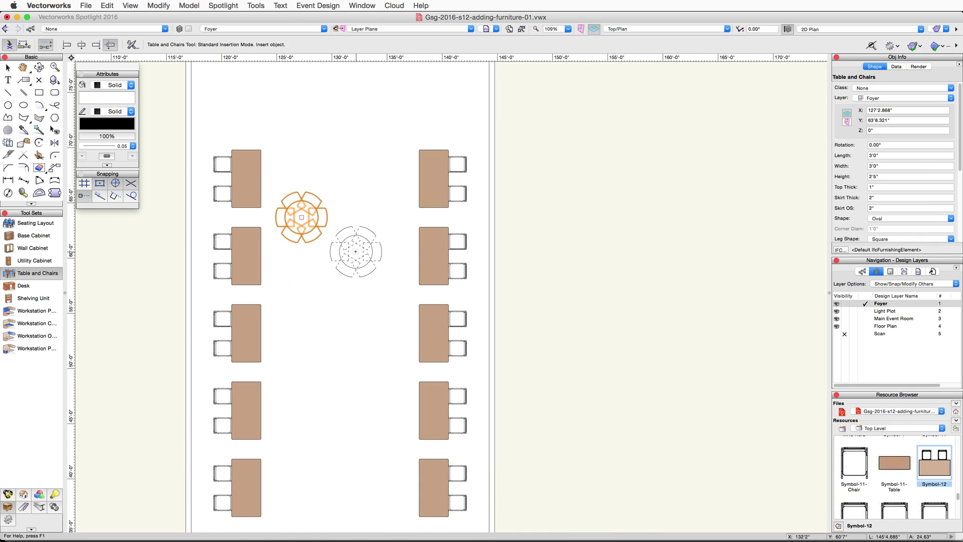
# View the foyer in Right Isometric with OpenGL rendering, flown round to look down the aisle.
pyautogui.click(726, 31)
pyautogui.click(706, 122)
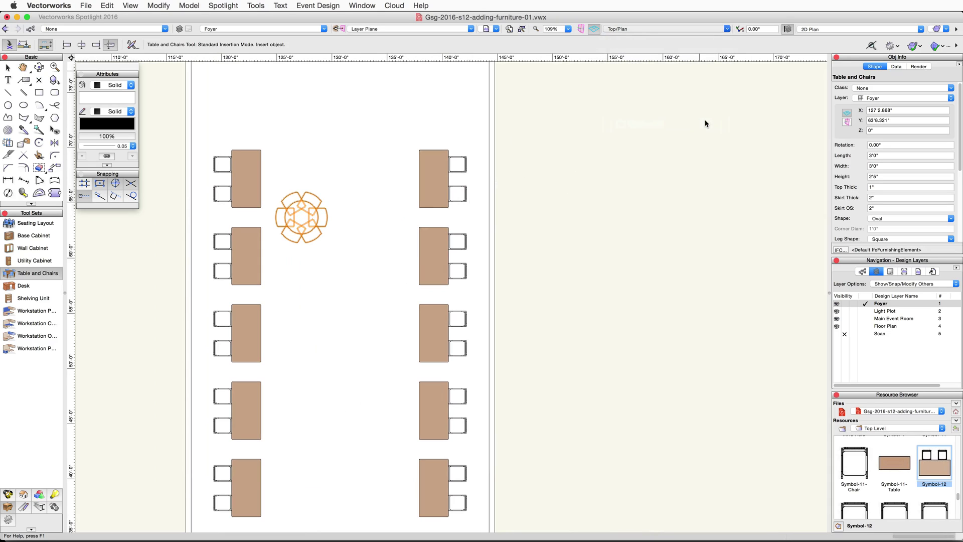
pyautogui.click(933, 31)
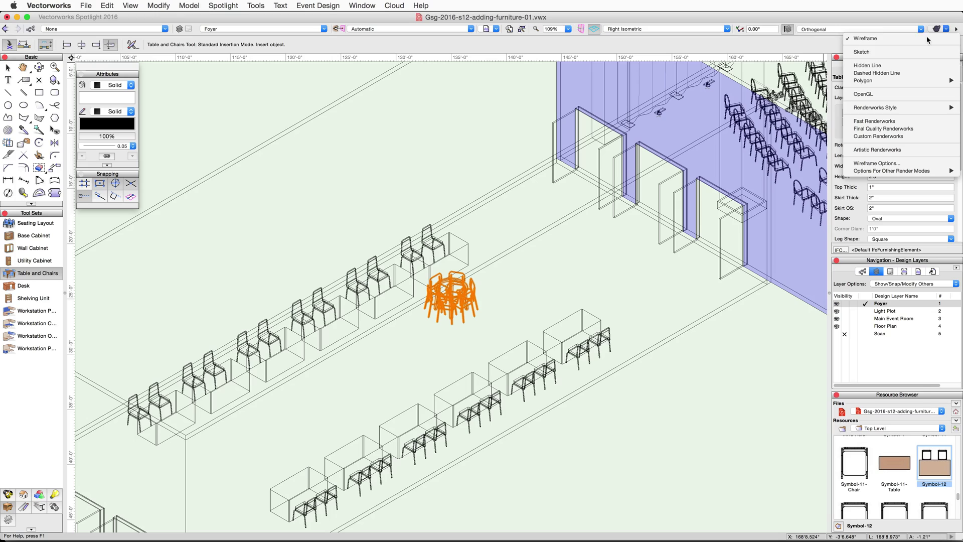
pyautogui.click(884, 94)
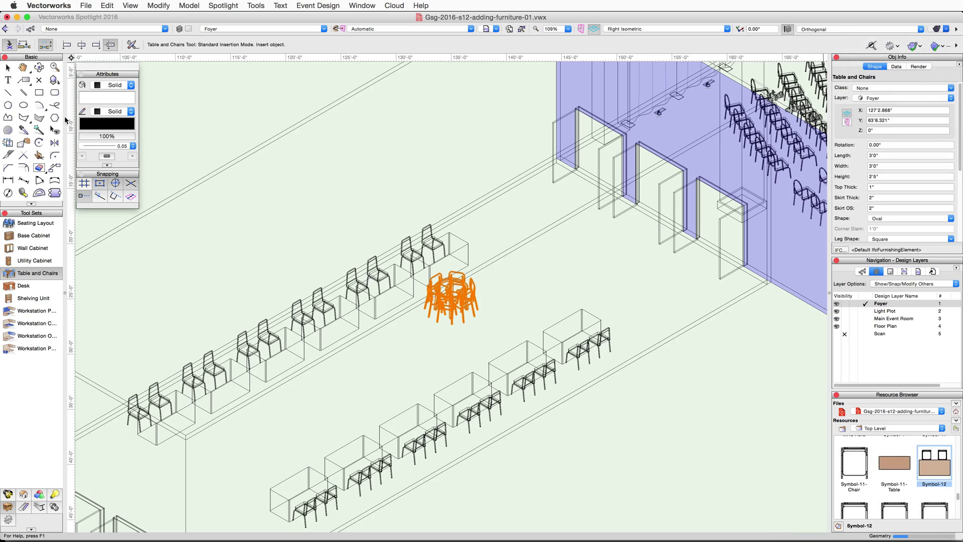
pyautogui.click(38, 67)
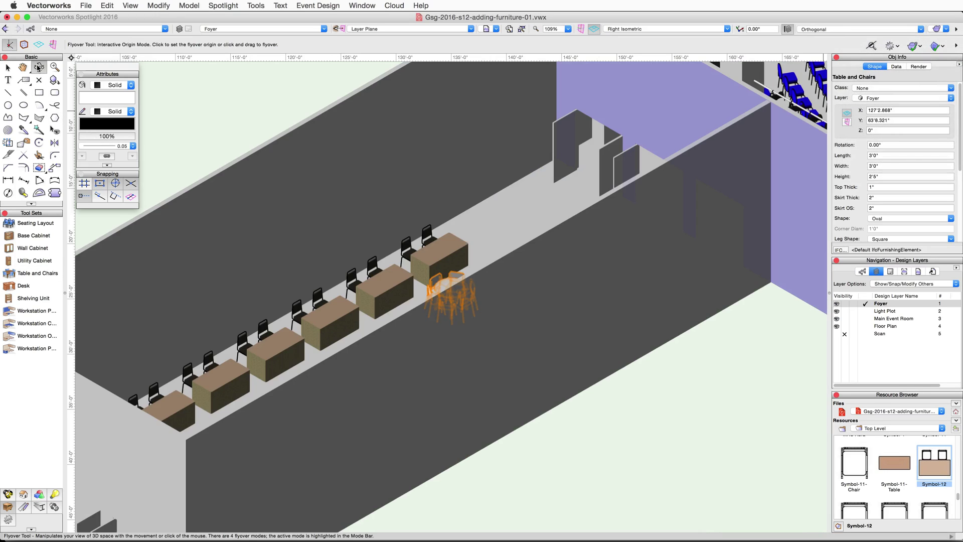
pyautogui.moveTo(258, 279); pyautogui.dragTo(472, 290)
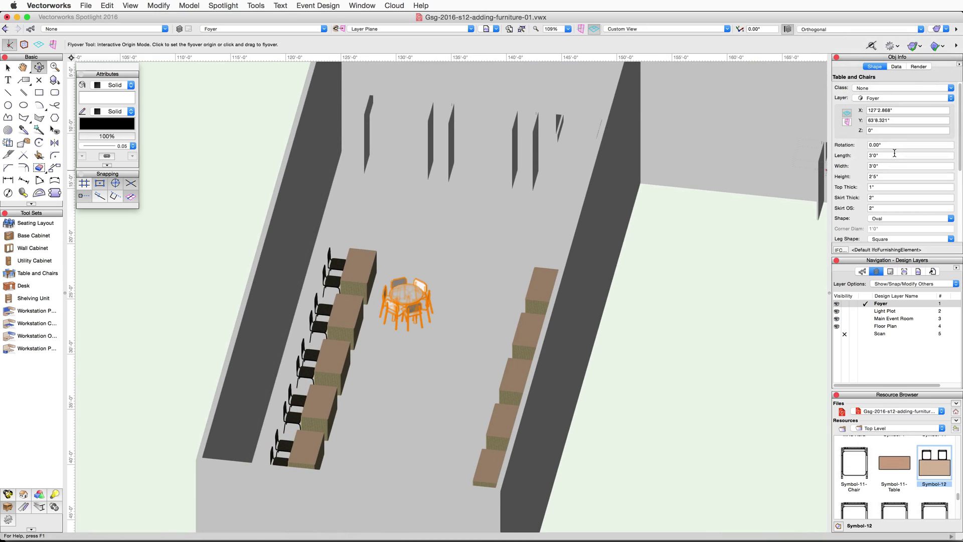
# Set the round table's height to 4', Chair Type to None and Leg Shape to Pedestal.
pyautogui.click(896, 177)
pyautogui.write("4'")
pyautogui.press('Return')
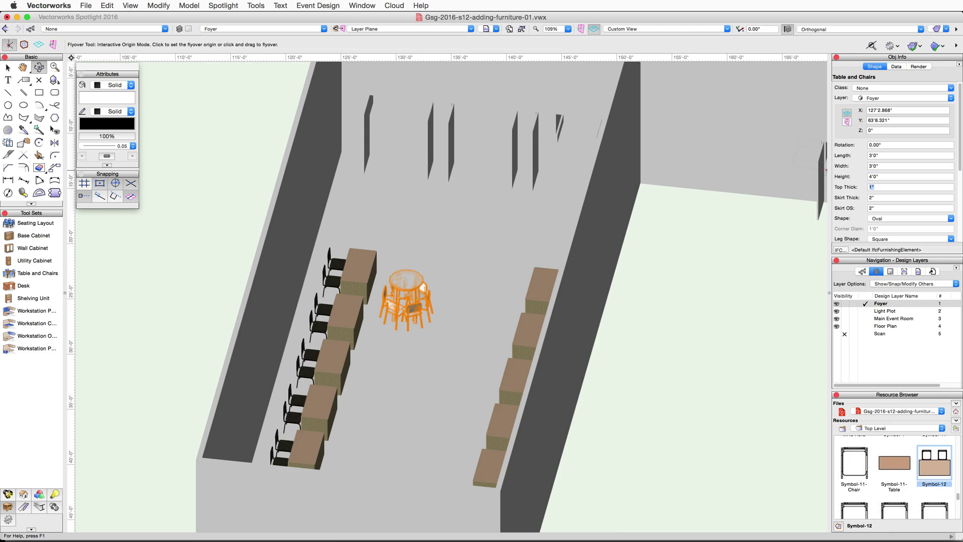
pyautogui.scroll(-5, 868, 185)
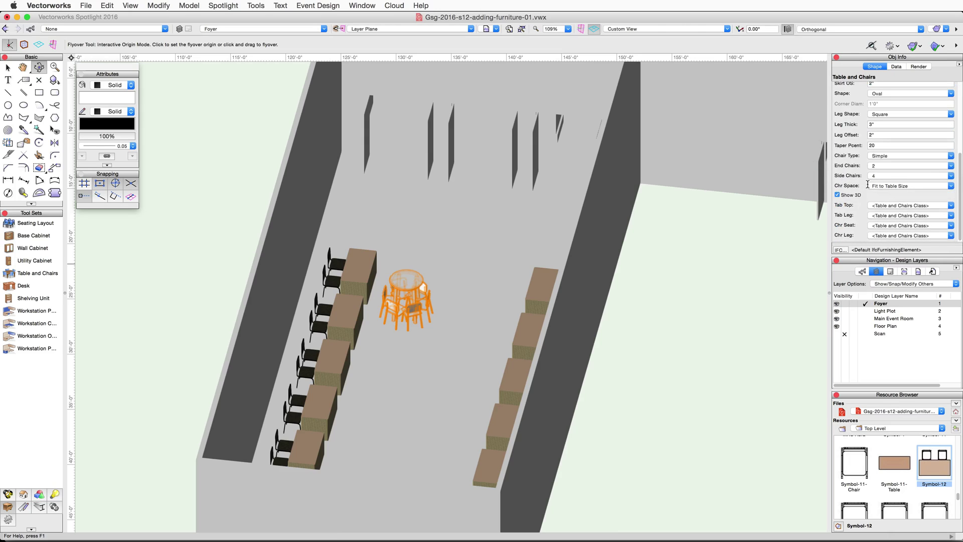
pyautogui.click(950, 156)
pyautogui.click(948, 165)
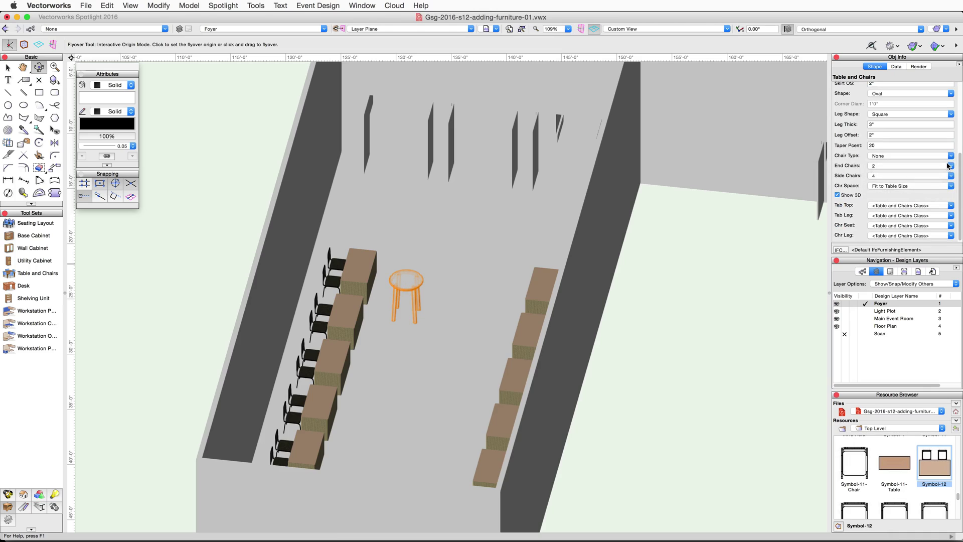
pyautogui.click(942, 115)
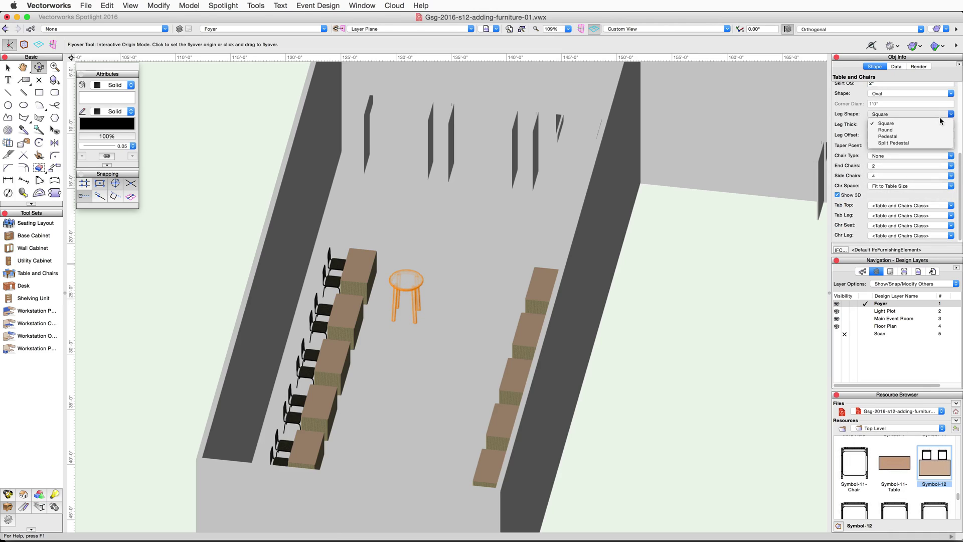
pyautogui.click(936, 136)
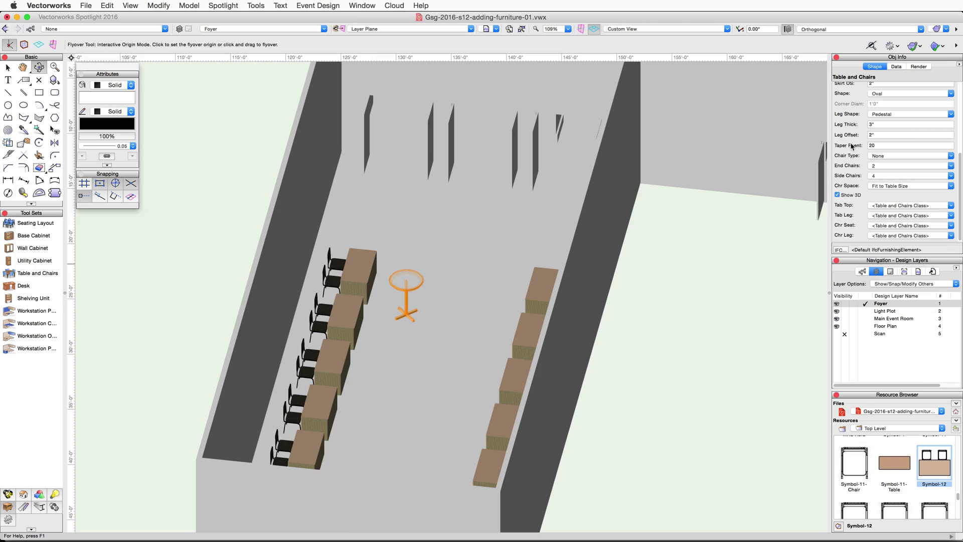
# Give the table a solid black fill.
pyautogui.click(129, 85)
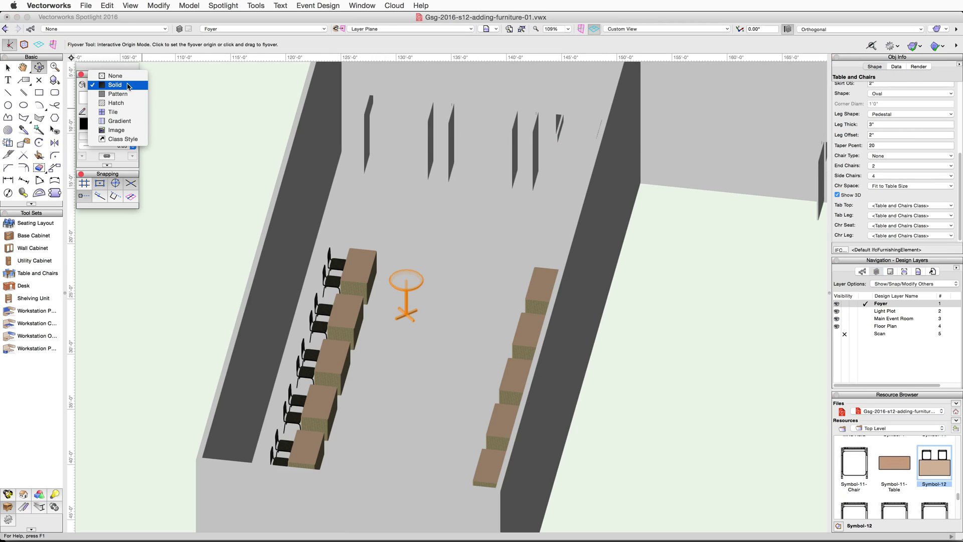
pyautogui.click(130, 85)
pyautogui.click(120, 100)
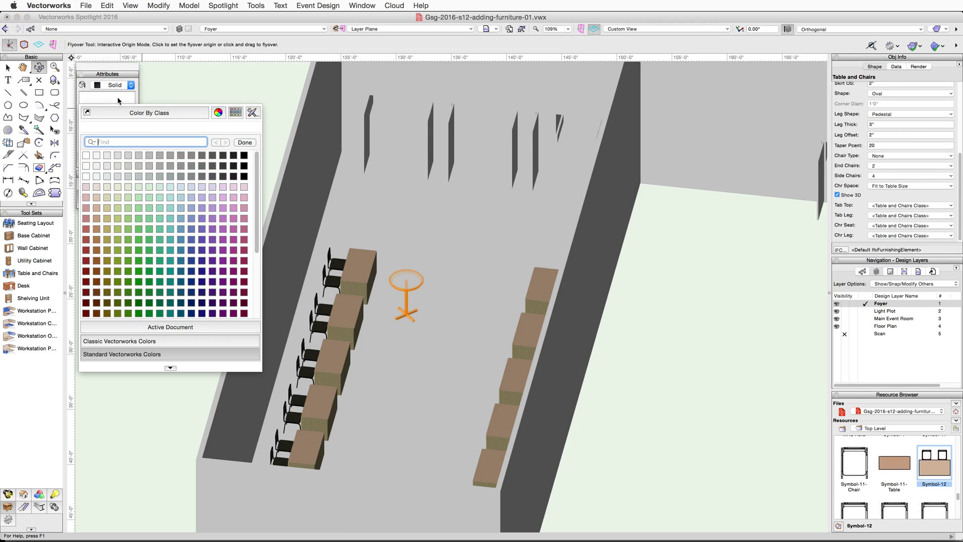
pyautogui.click(243, 156)
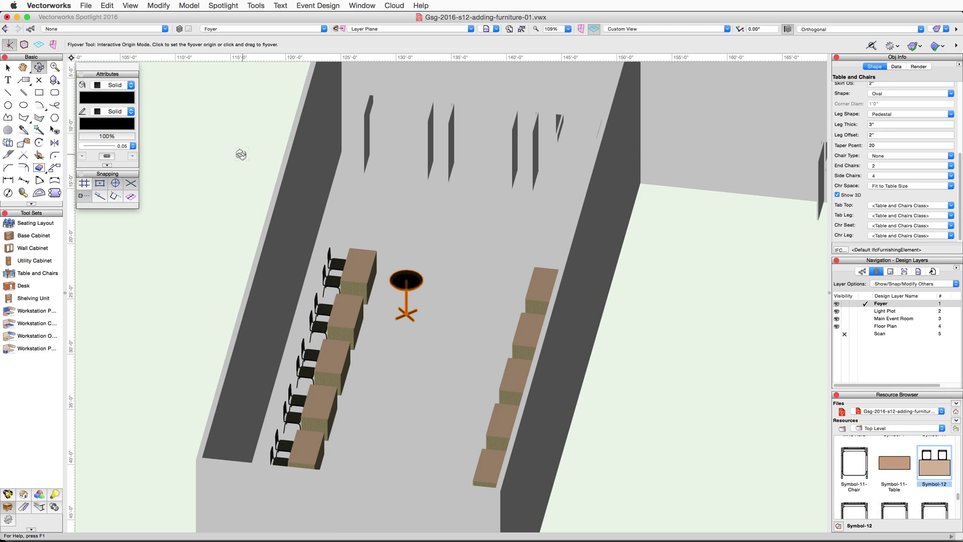
# Switch the drawing back to the 2D Top/Plan view.
pyautogui.rightClick(416, 171)
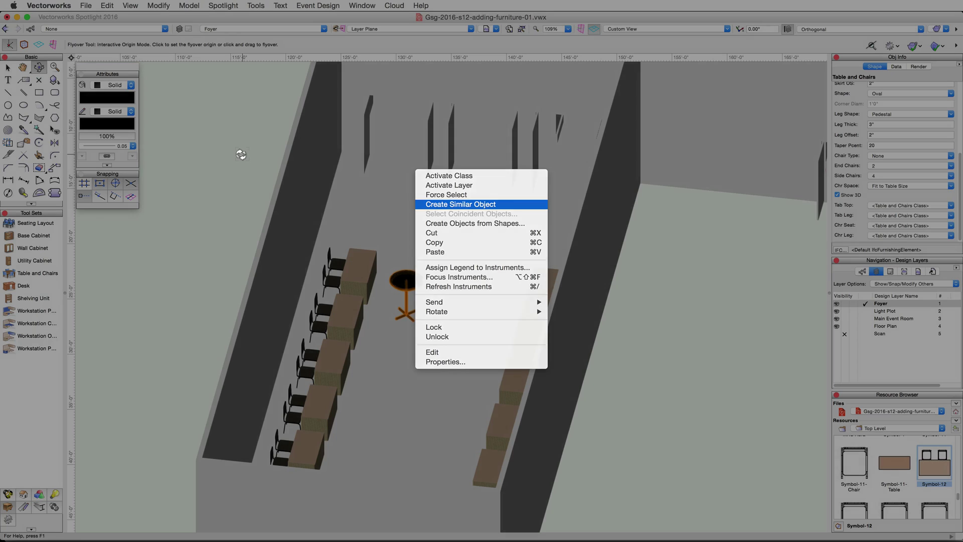
pyautogui.press('Escape')
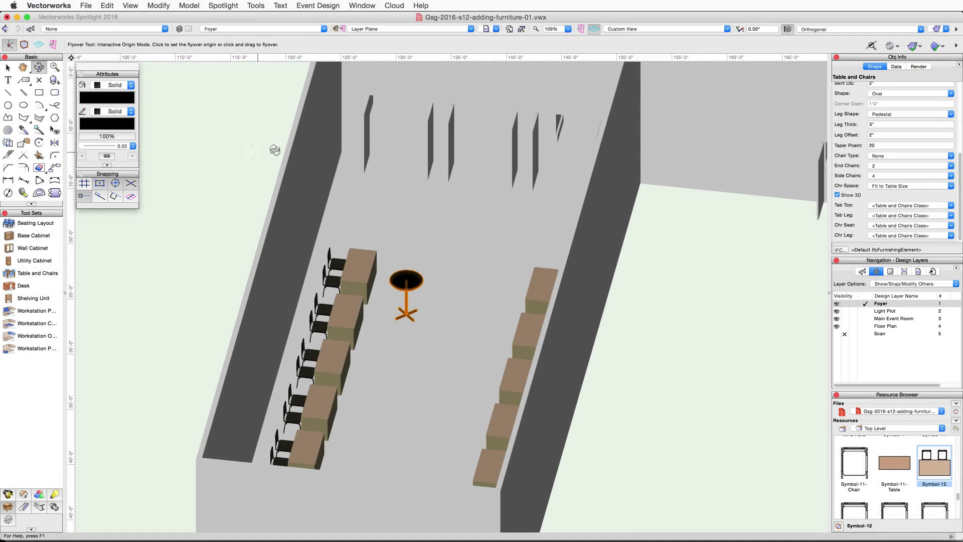
pyautogui.click(711, 29)
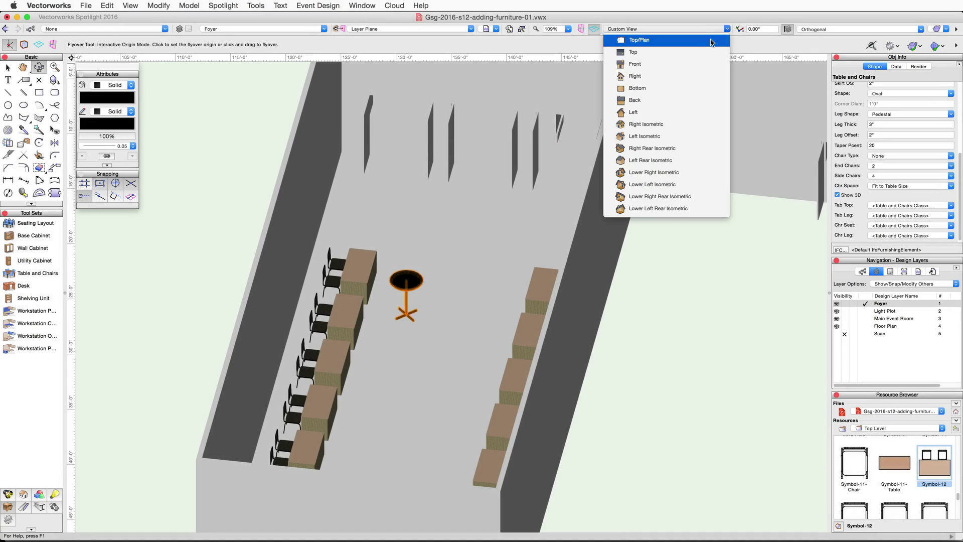
pyautogui.click(711, 40)
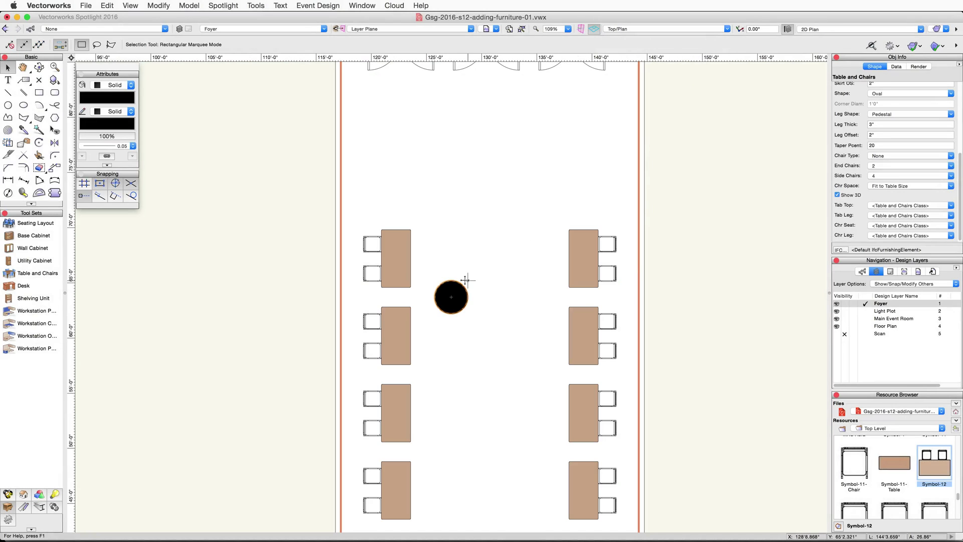
# Start a new table matching the black bar table with Create Similar Object.
pyautogui.rightClick(452, 295)
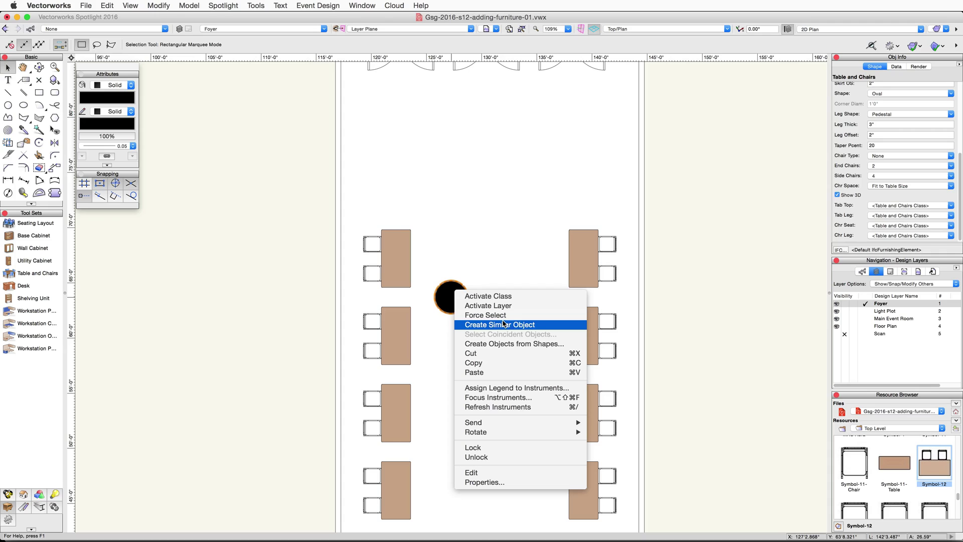
pyautogui.click(541, 325)
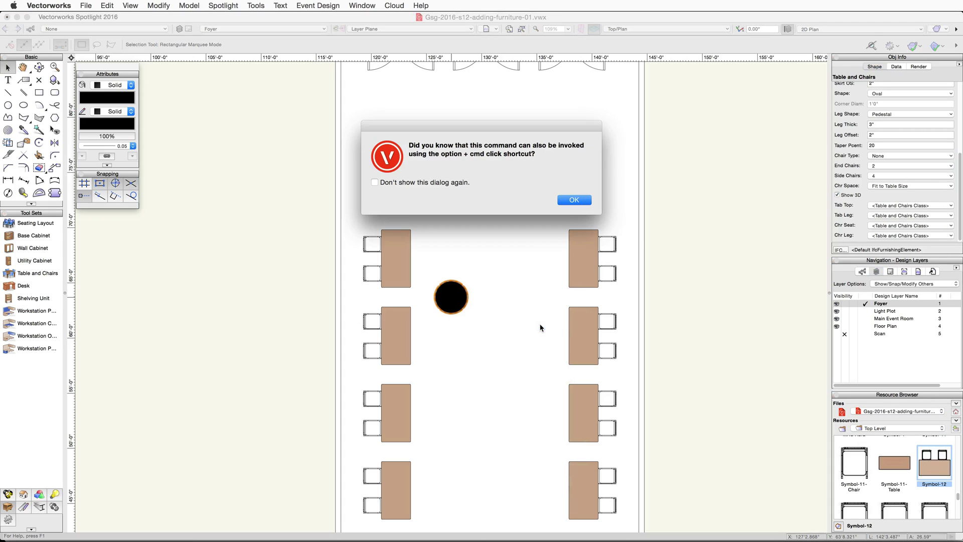
pyautogui.click(575, 200)
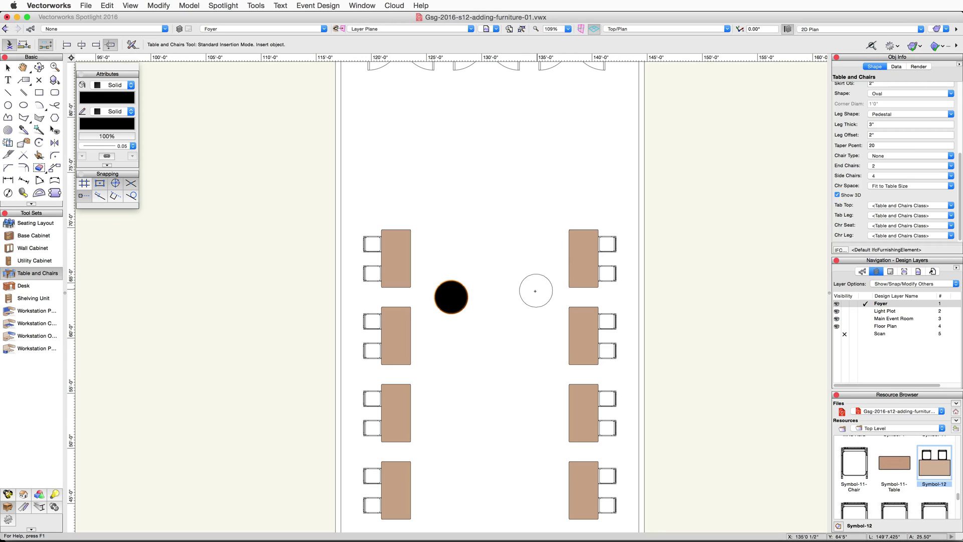
# Place the second black bar table 5' from the table edge beside the right row.
pyautogui.press('h')
pyautogui.moveTo(533, 286)
pyautogui.mouseDown()
pyautogui.moveTo(512, 275)
pyautogui.moveTo(455, 190)
pyautogui.mouseUp()
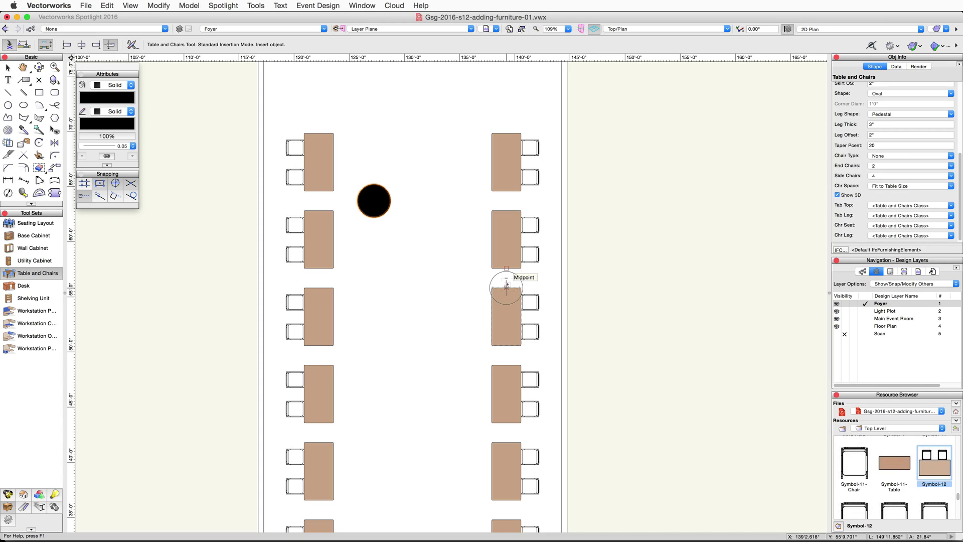
pyautogui.moveTo(506, 277)
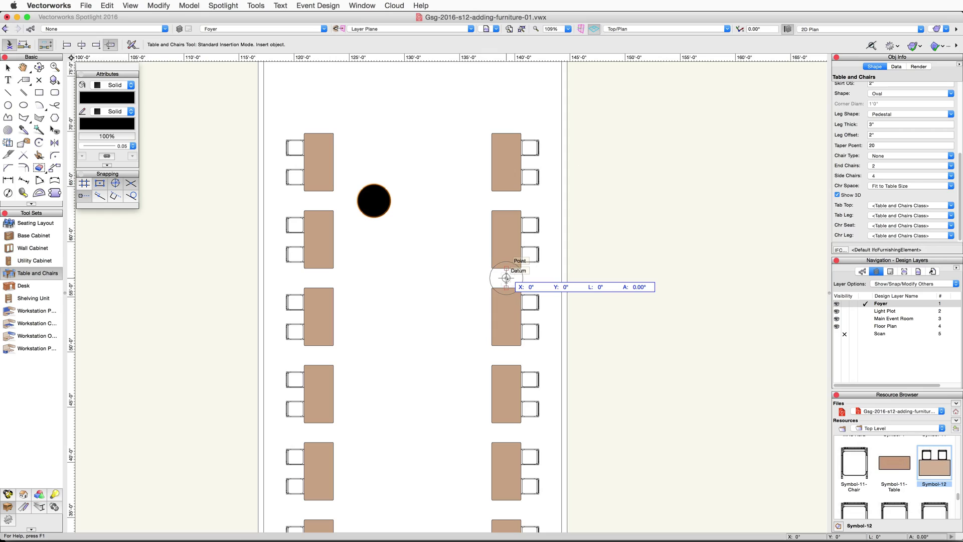
pyautogui.press('Tab')
pyautogui.press('Tab')
pyautogui.press('Tab')
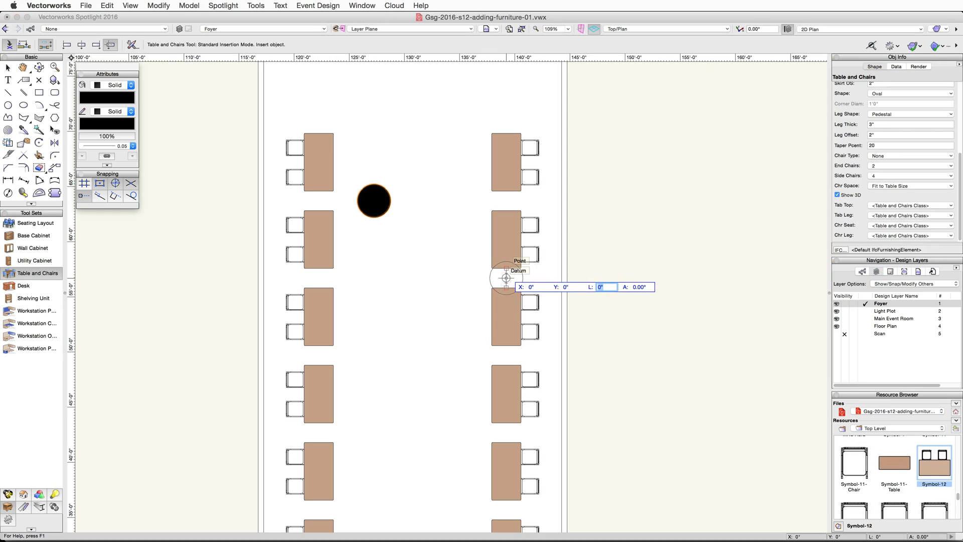
pyautogui.write('5')
pyautogui.press('Tab')
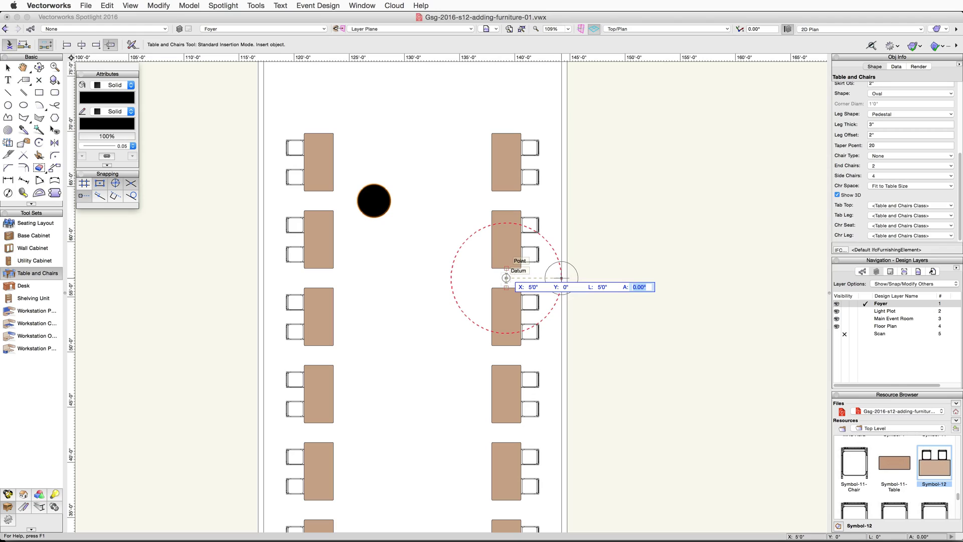
pyautogui.click(451, 278)
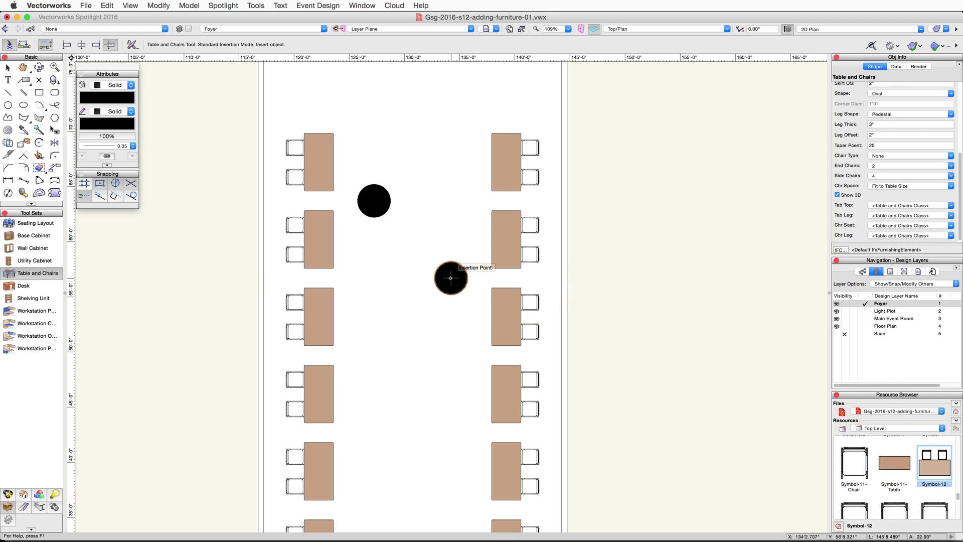
pyautogui.click(490, 269)
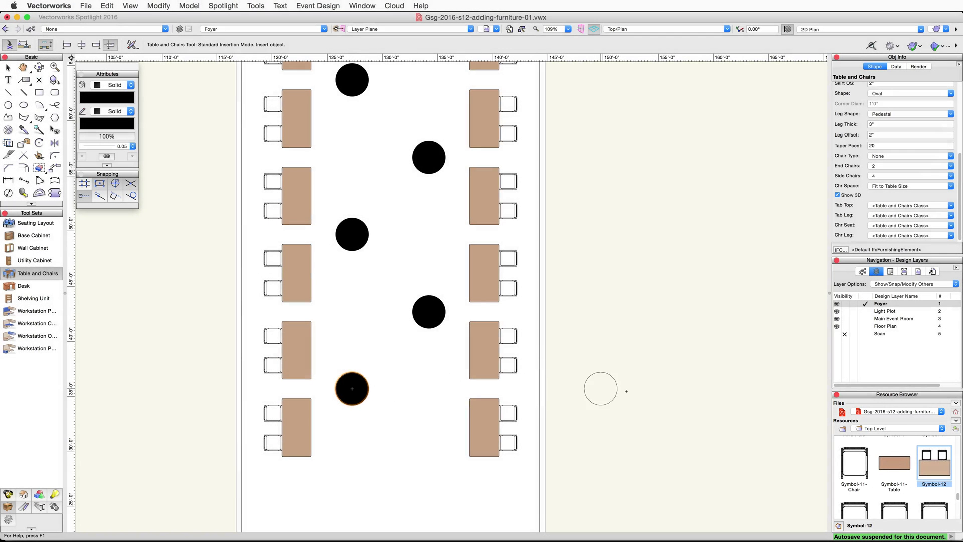
# Open Furniture Girsberger Lounge Furniture.vwx from the Objects - Building Equip & Furnishings libraries.
pyautogui.click(942, 412)
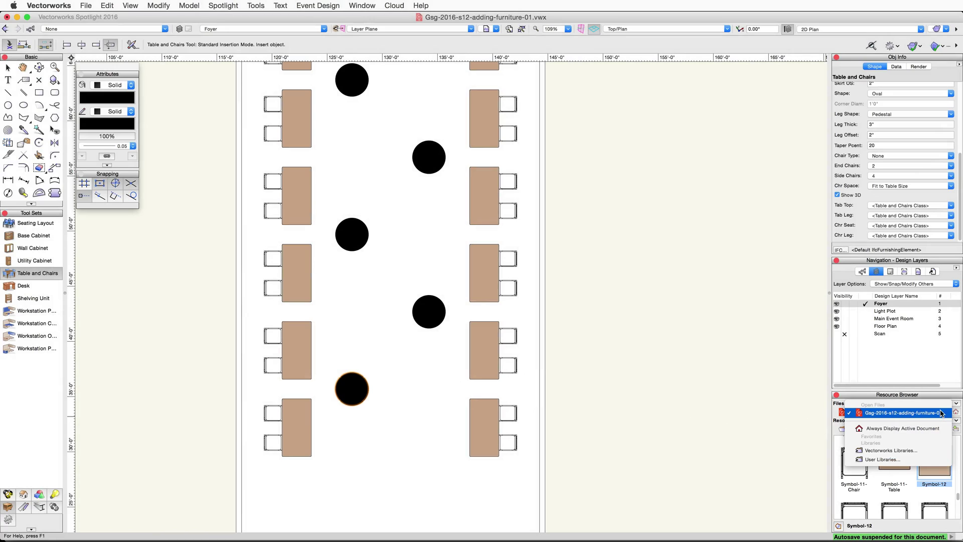
pyautogui.click(922, 451)
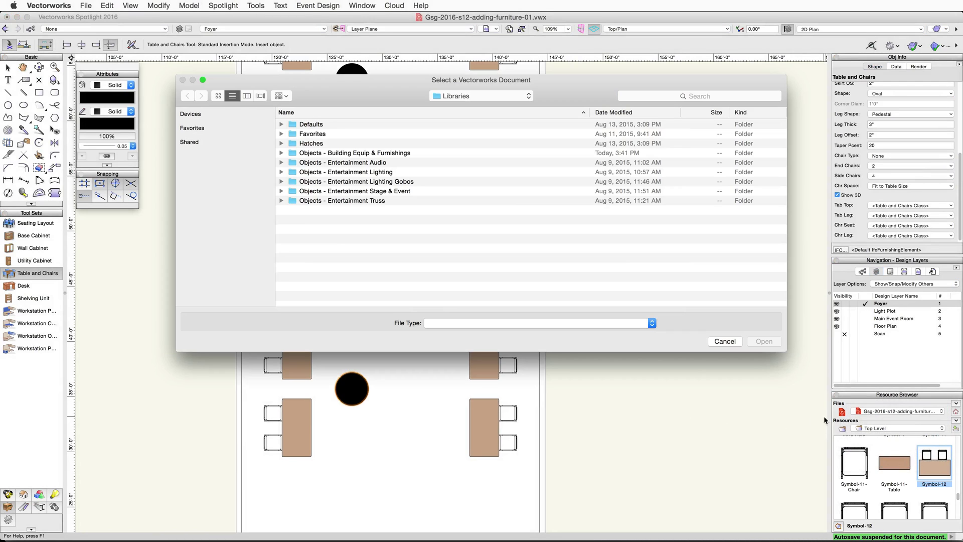
pyautogui.click(281, 153)
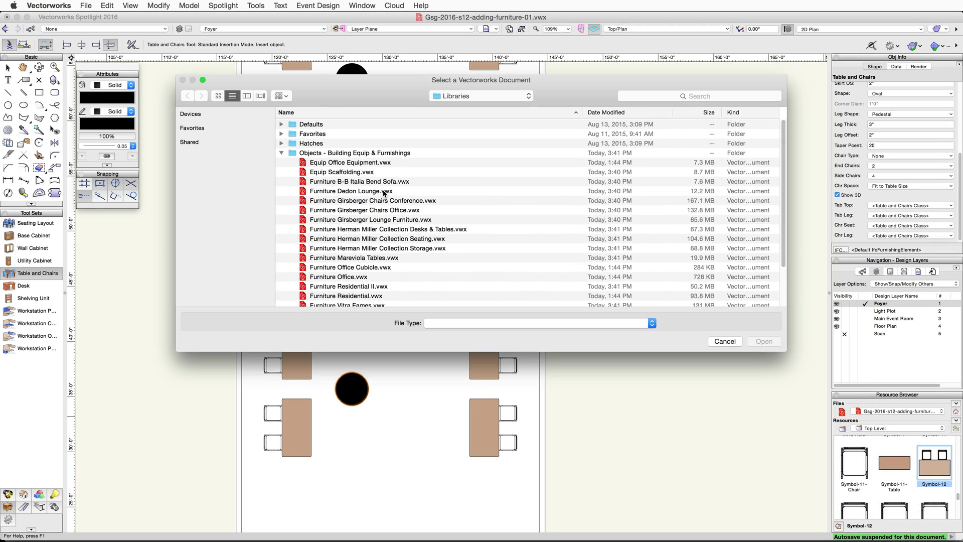
pyautogui.scroll(-1, 387, 195)
pyautogui.scroll(-3, 388, 195)
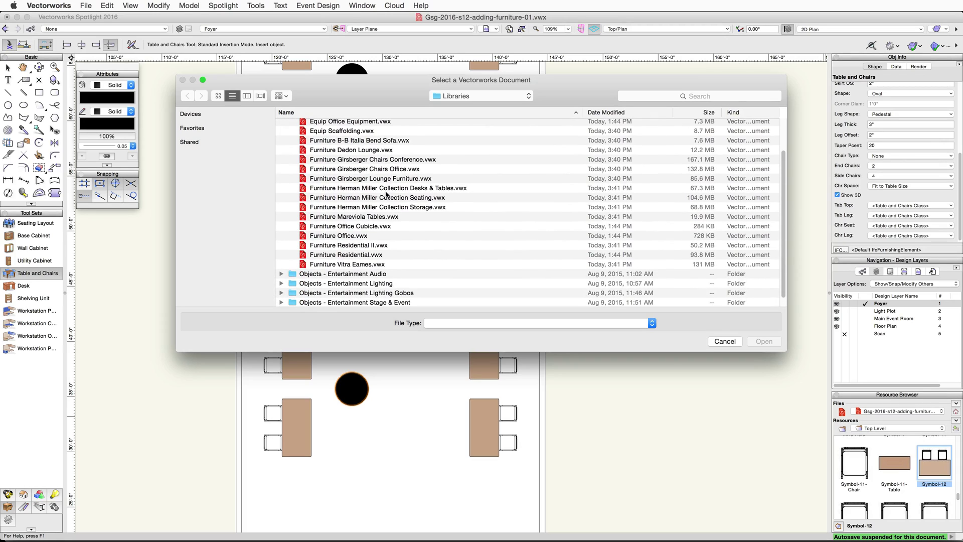
pyautogui.click(377, 179)
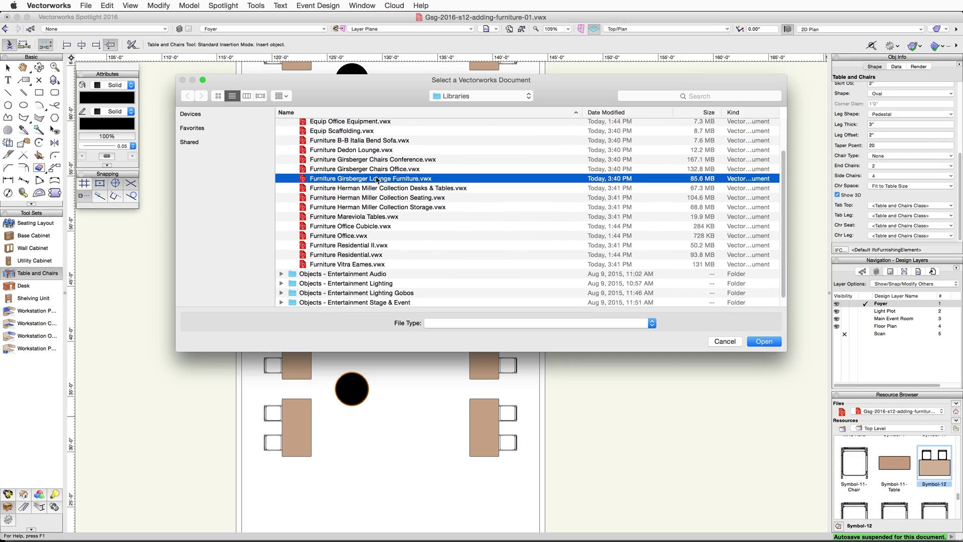
pyautogui.click(762, 341)
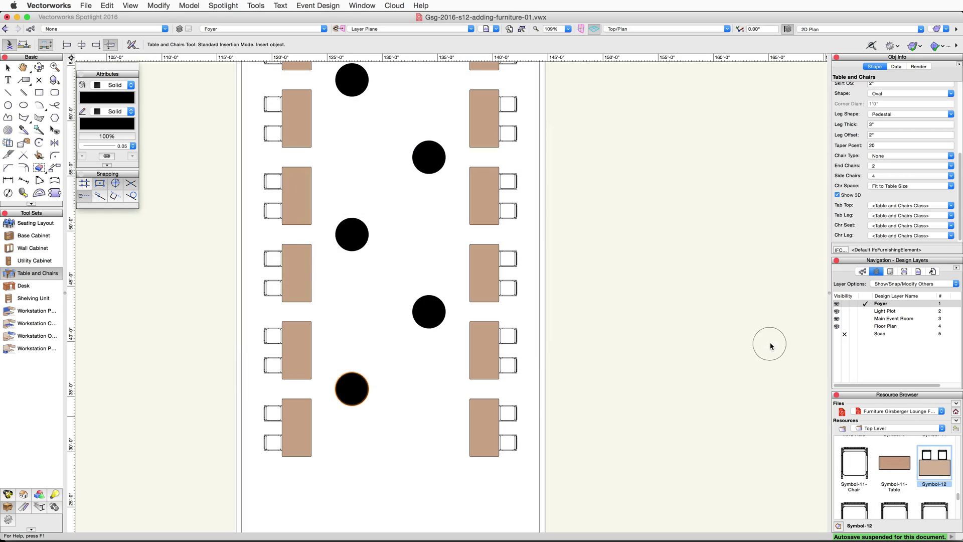
pyautogui.scroll(5, 899, 471)
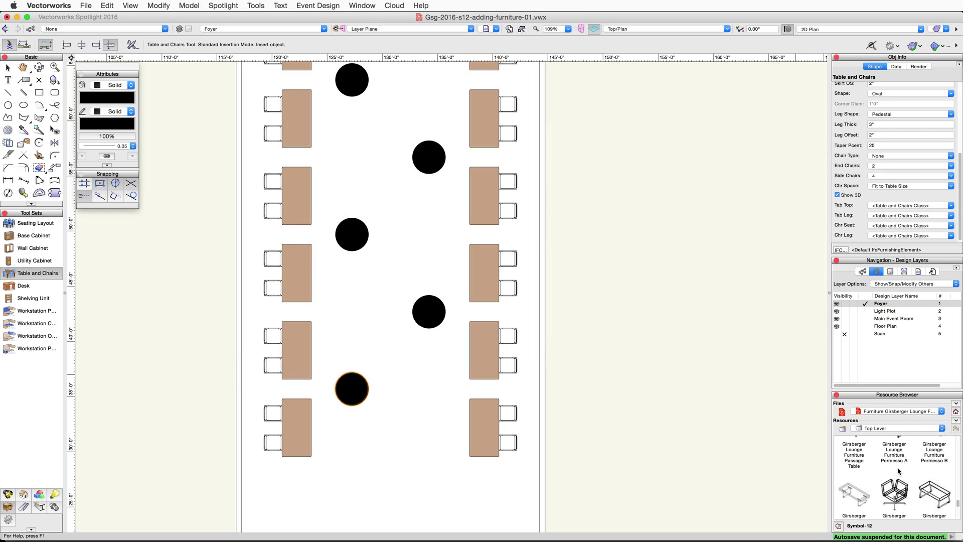
pyautogui.scroll(5, 899, 471)
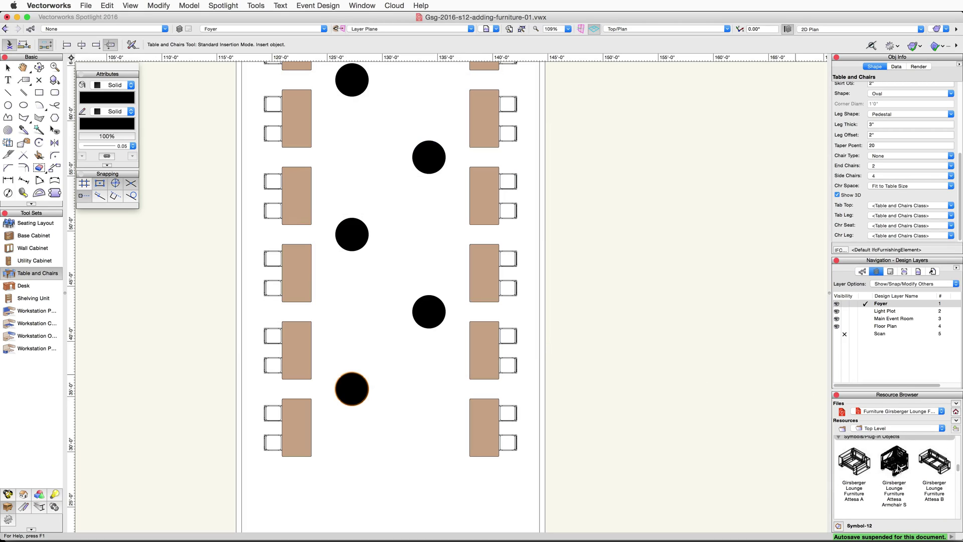
# Place two Attesa Armchair S chairs near the doors, the second turned 180°.
pyautogui.doubleClick(899, 468)
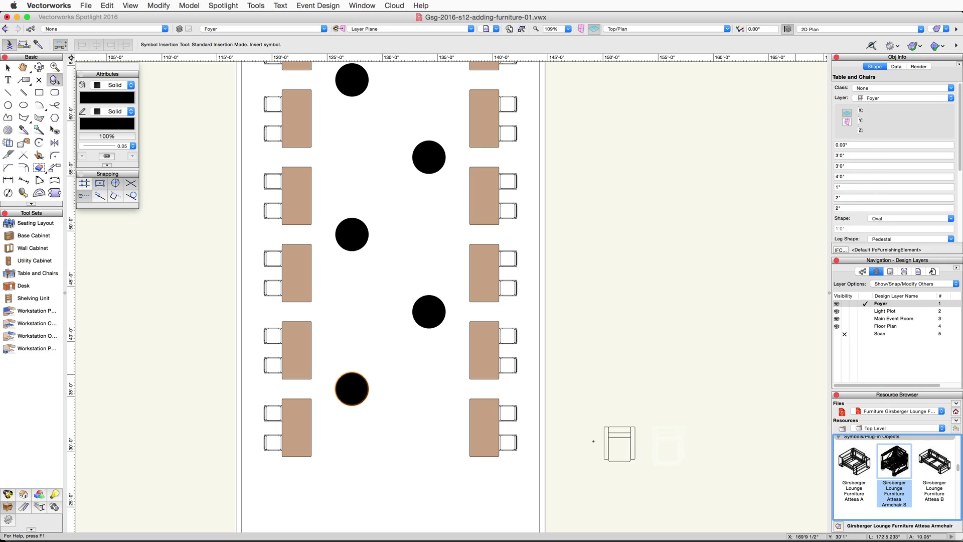
pyautogui.moveTo(355, 447); pyautogui.dragTo(408, 195, button='middle')
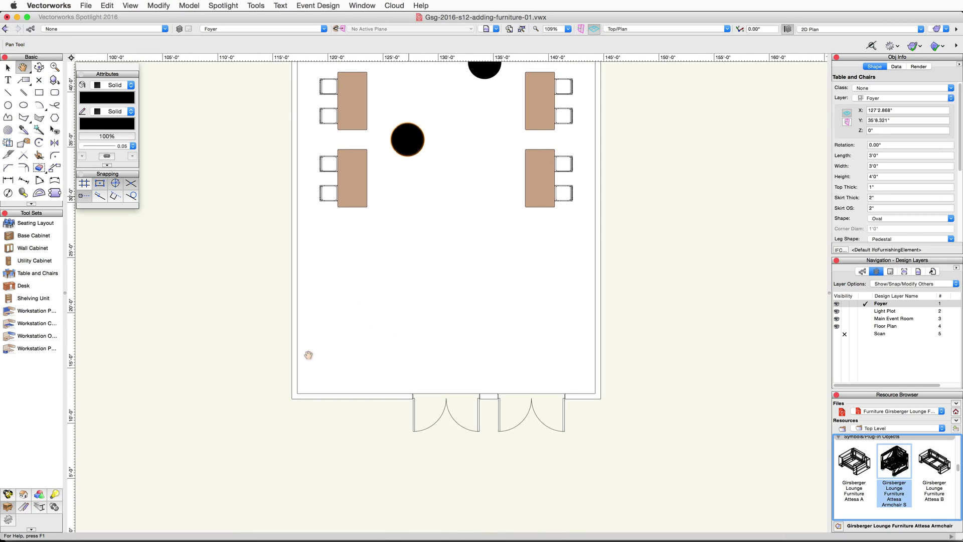
pyautogui.click(322, 325)
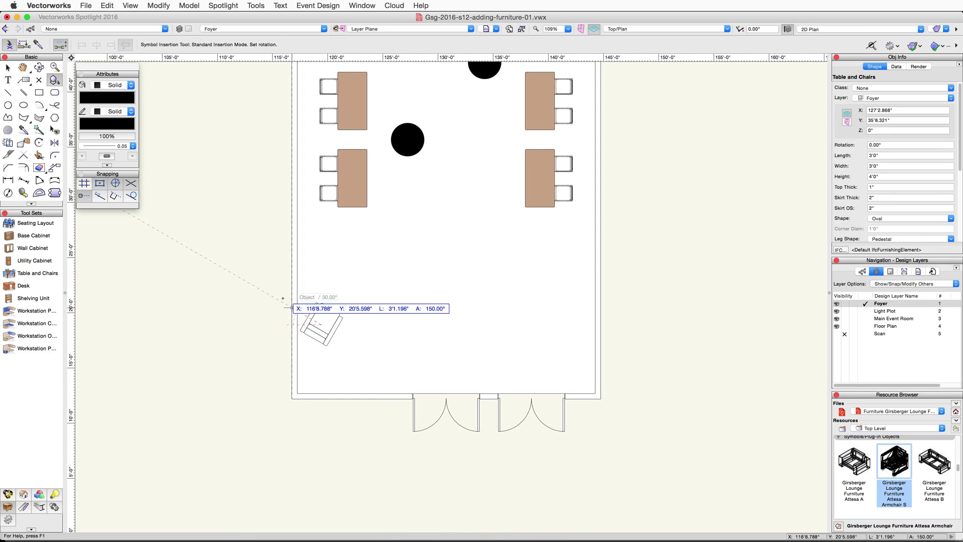
pyautogui.click(321, 260)
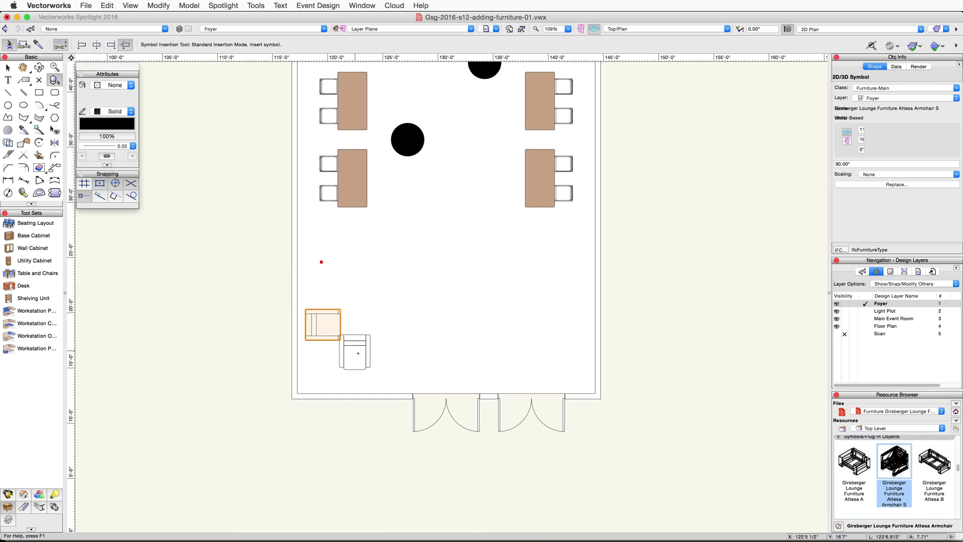
pyautogui.click(368, 369)
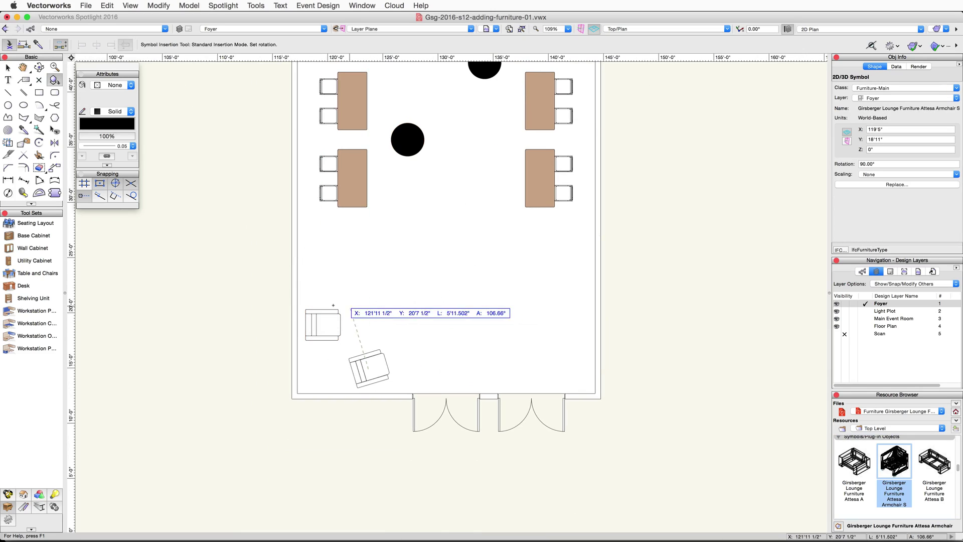
pyautogui.click(292, 369)
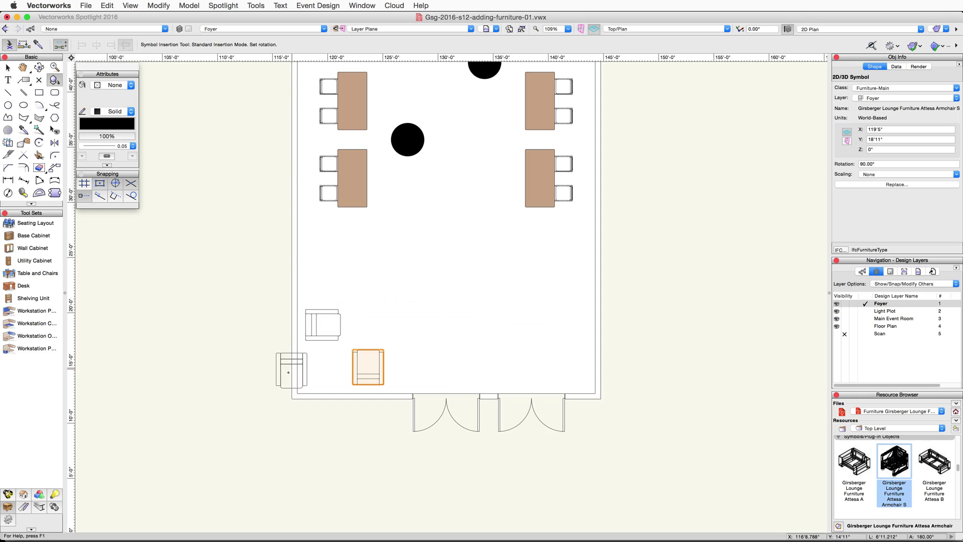
# Place the Jack Table at 45° between the armchairs and select the first armchair.
pyautogui.scroll(-5, 896, 502)
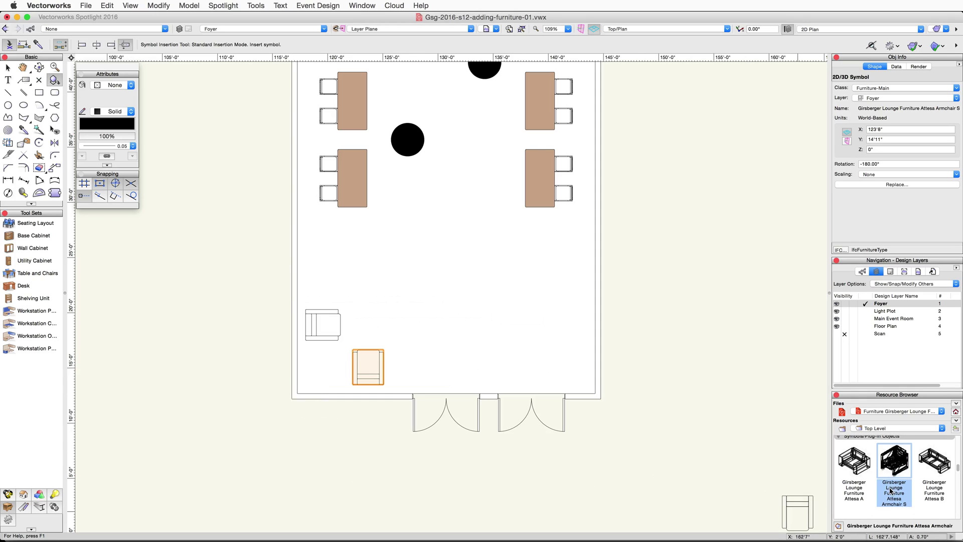
pyautogui.scroll(3, 891, 492)
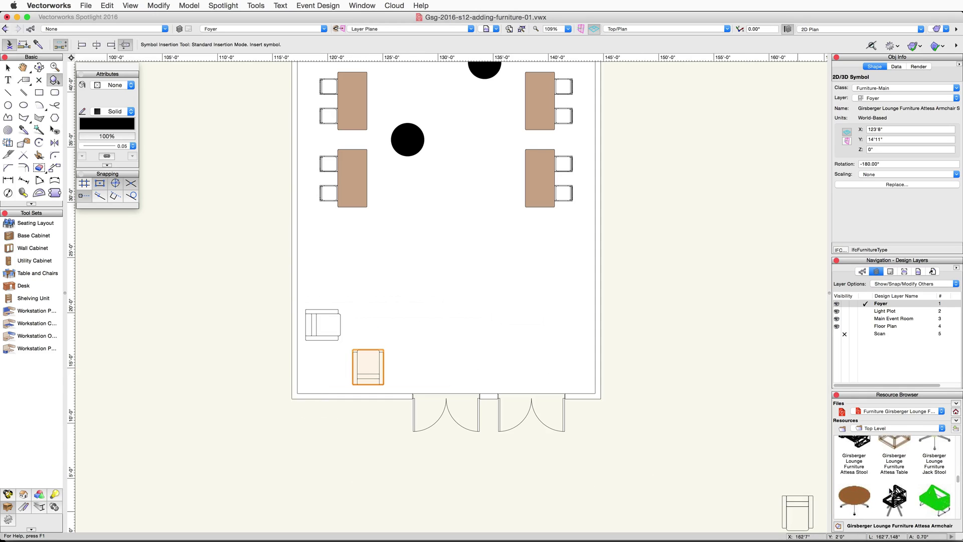
pyautogui.scroll(-2, 870, 499)
pyautogui.click(858, 468)
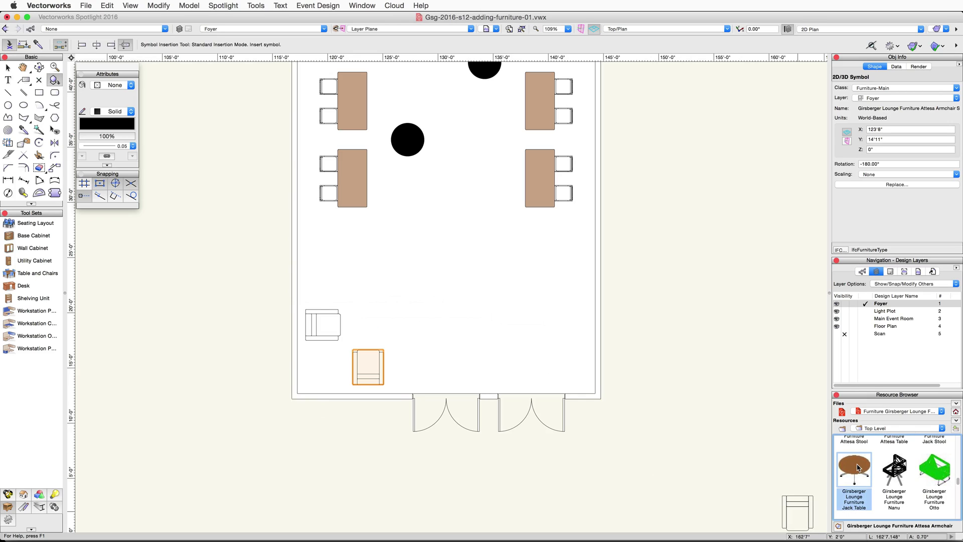
pyautogui.doubleClick(859, 468)
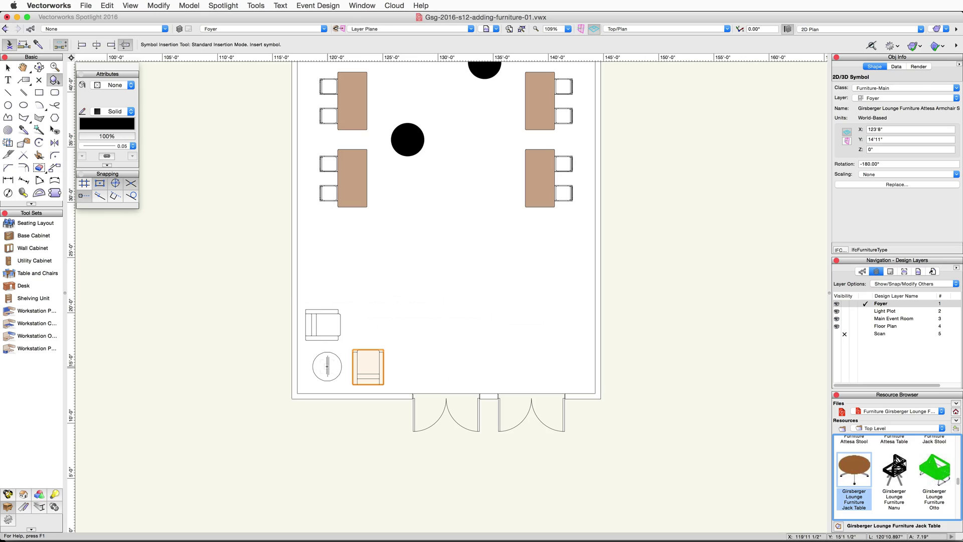
pyautogui.click(327, 366)
pyautogui.click(395, 299)
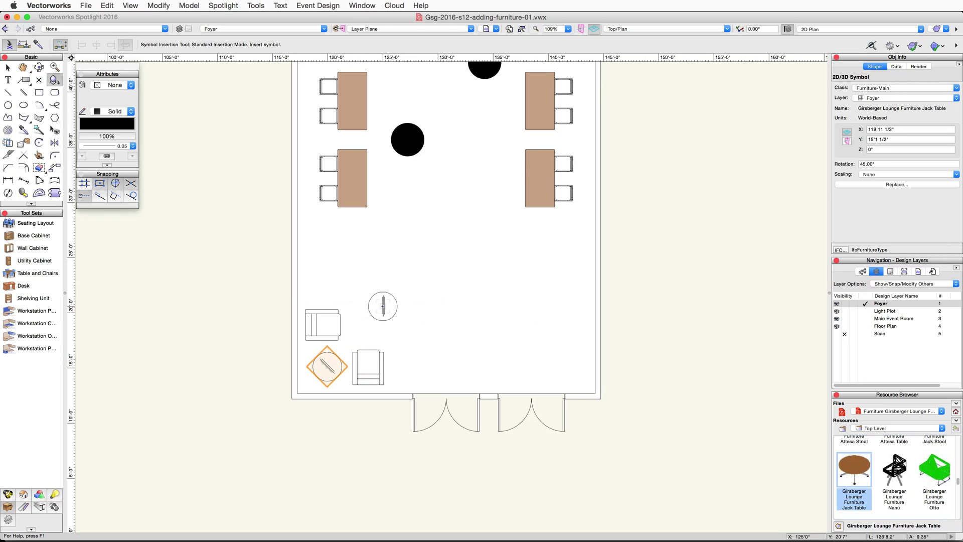
pyautogui.press('x')
pyautogui.click(327, 321)
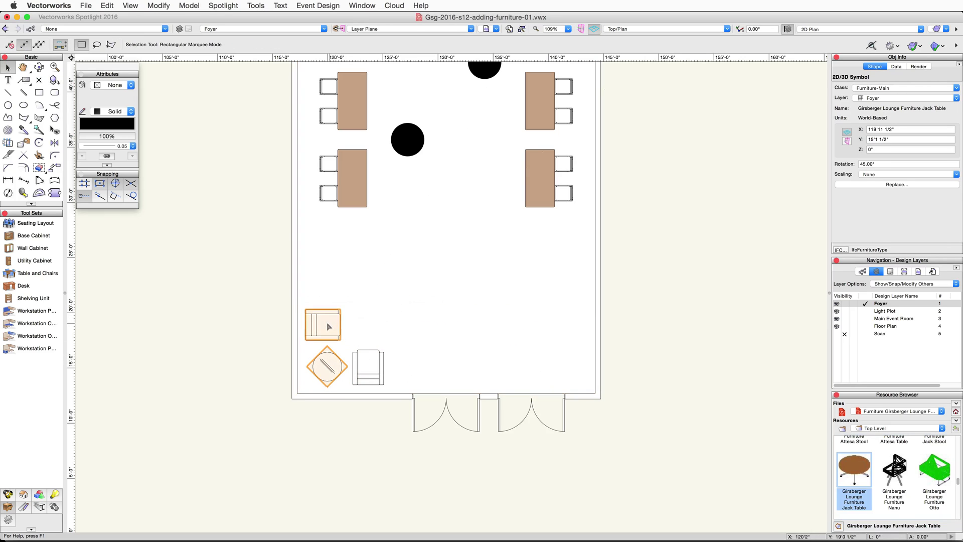
# Assign the two armchairs, Jack Table and five black bar tables to the Furniture class.
pyautogui.keyDown('shift'); pyautogui.click(364, 360); pyautogui.keyUp('shift')
pyautogui.scroll(-3, 465, 189)
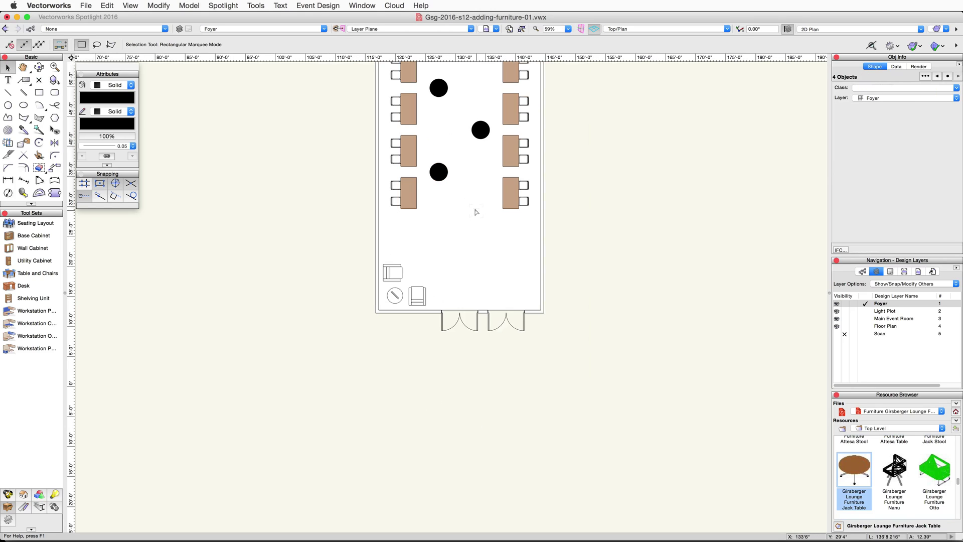
pyautogui.press('h')
pyautogui.moveTo(475, 211); pyautogui.dragTo(435, 344)
pyautogui.press('x')
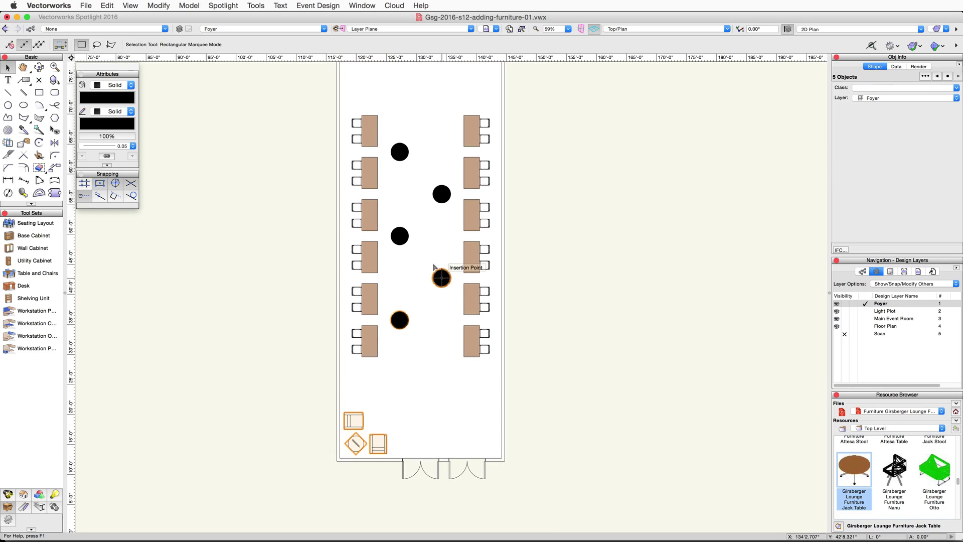
pyautogui.keyDown('shift'); pyautogui.click(400, 236); pyautogui.keyUp('shift')
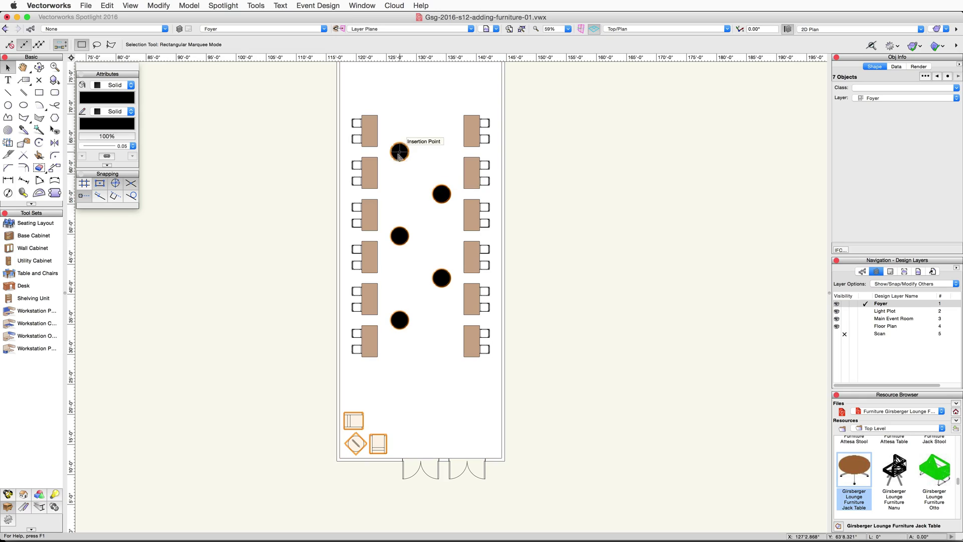
pyautogui.keyDown('shift'); pyautogui.click(449, 167); pyautogui.keyUp('shift')
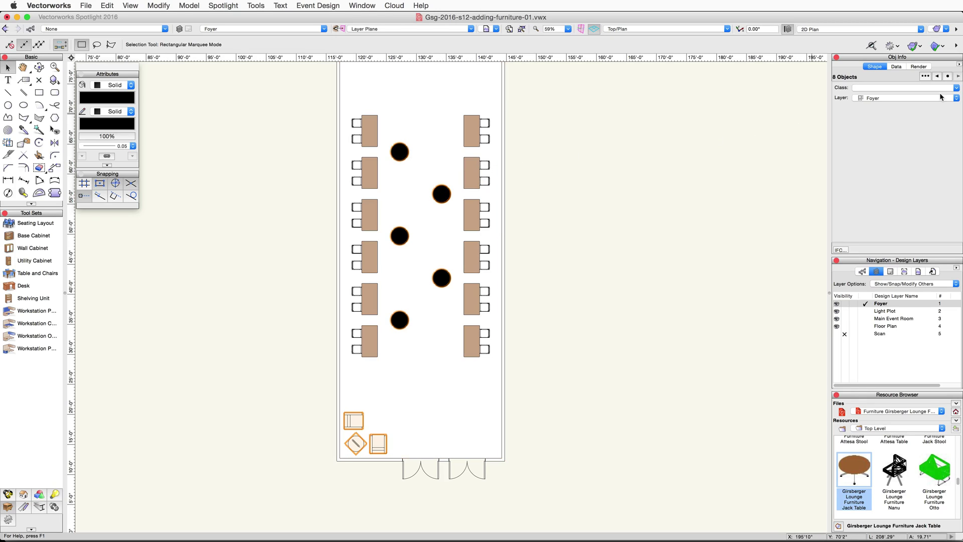
pyautogui.click(955, 87)
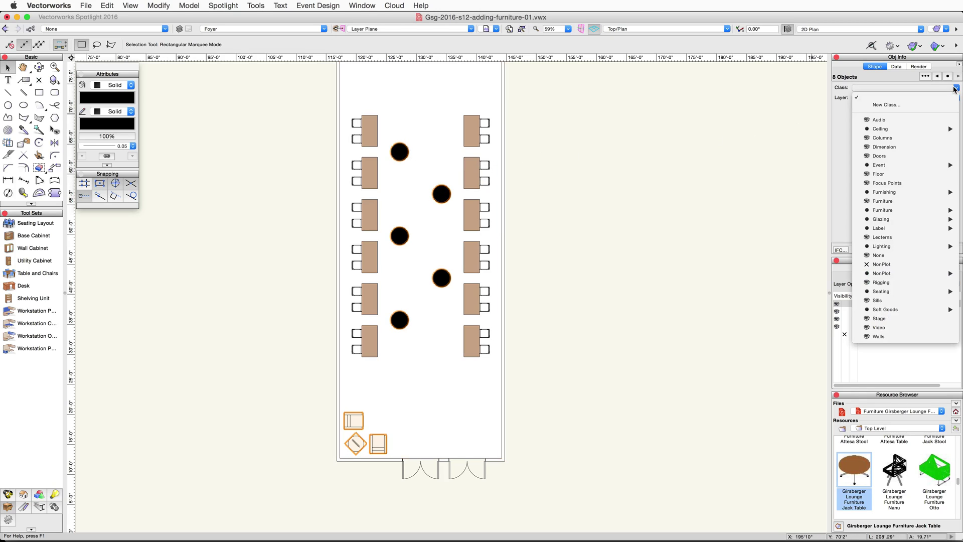
pyautogui.click(907, 201)
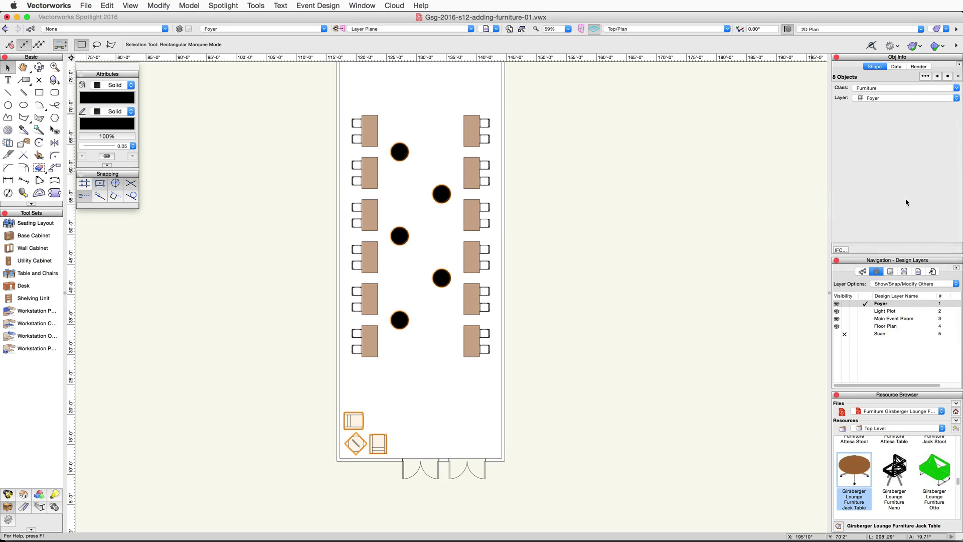
# View the foyer in Right Isometric with OpenGL rendering, flown in close on the bar tables.
pyautogui.click(727, 29)
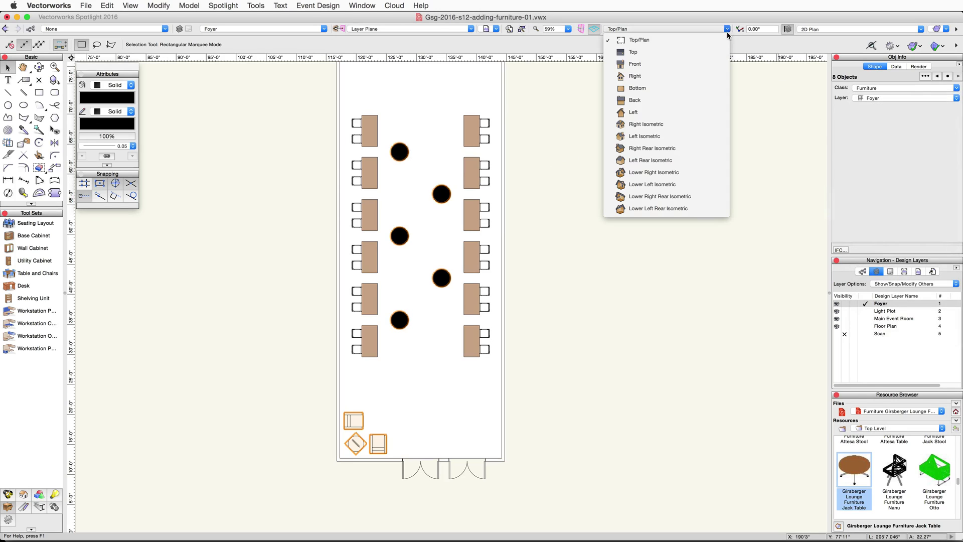
pyautogui.click(713, 125)
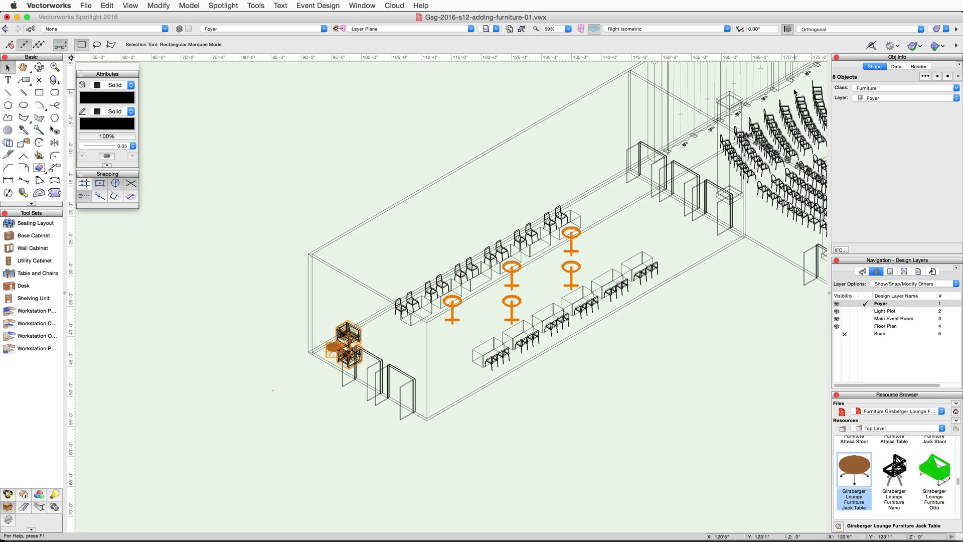
pyautogui.click(938, 31)
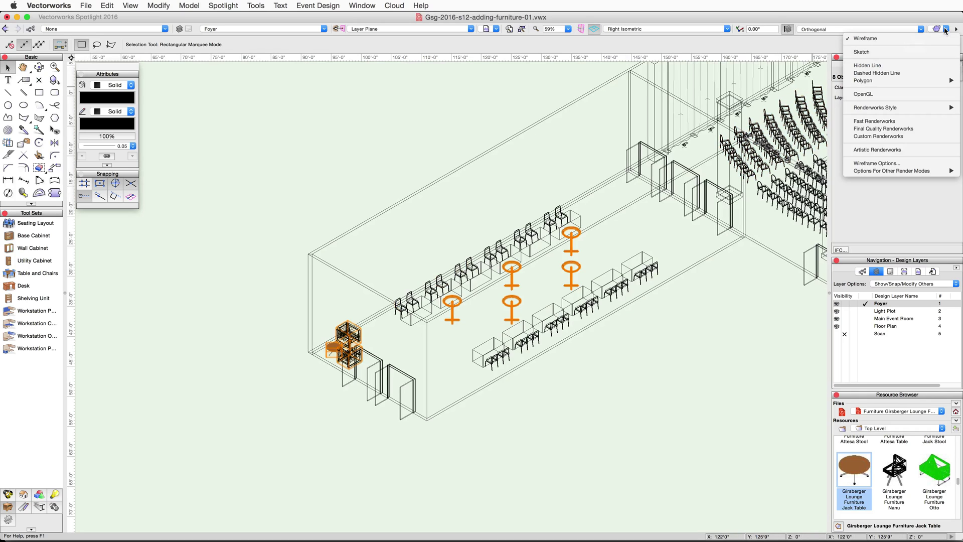
pyautogui.click(907, 94)
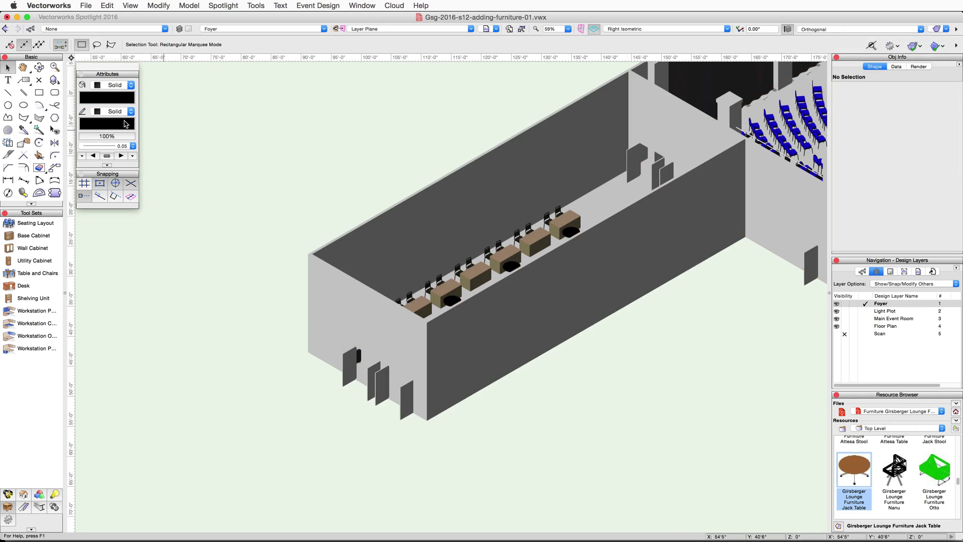
pyautogui.click(39, 66)
pyautogui.moveTo(426, 279); pyautogui.dragTo(388, 301)
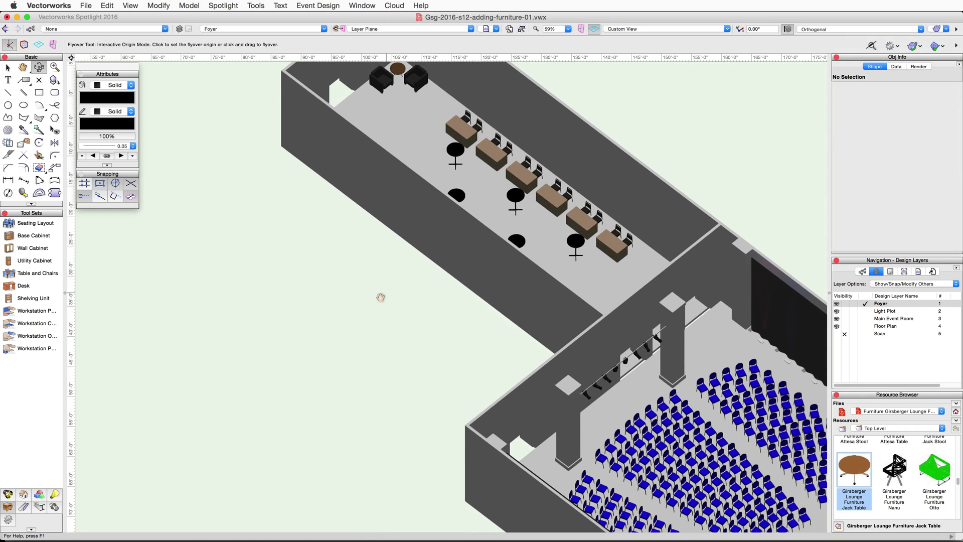
pyautogui.moveTo(381, 297); pyautogui.dragTo(286, 364, button='middle')
pyautogui.scroll(4, 341, 243)
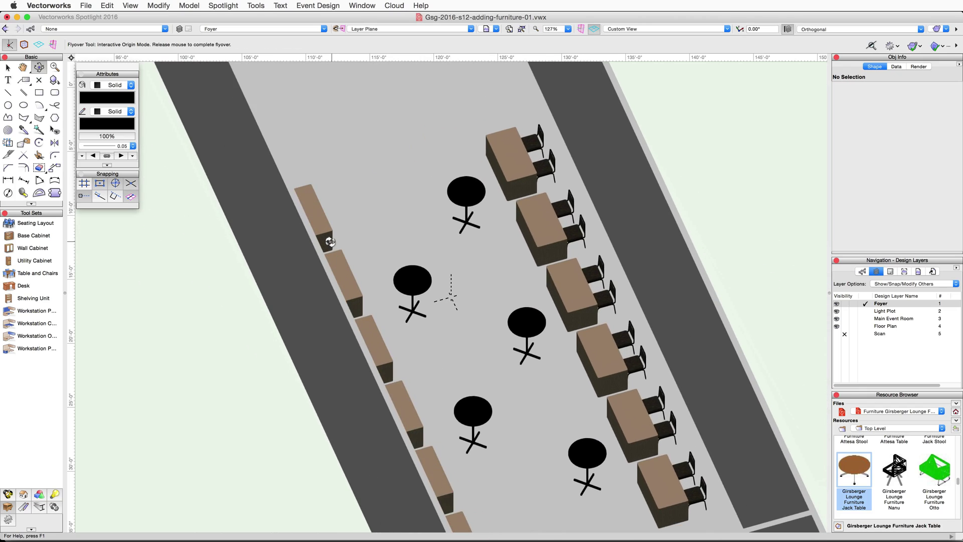